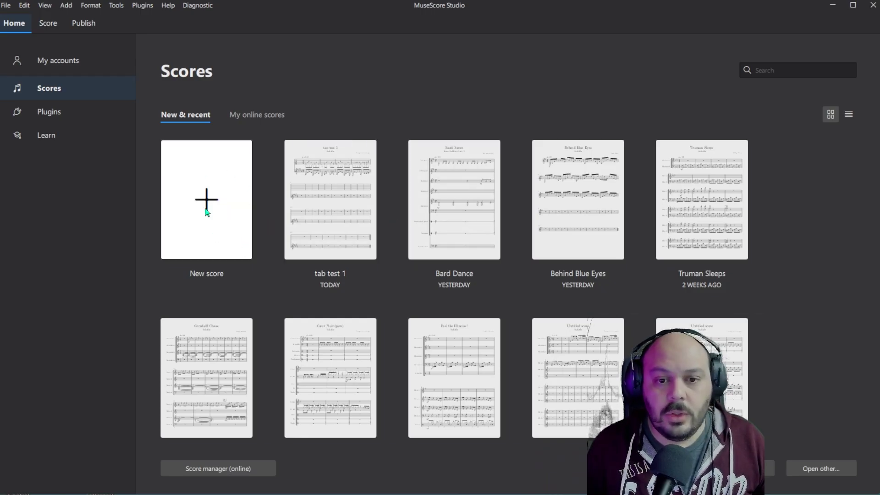
Step: Start a new score and add Electric Guitar (tablature) from the Strings - Plucked family
click(224, 231)
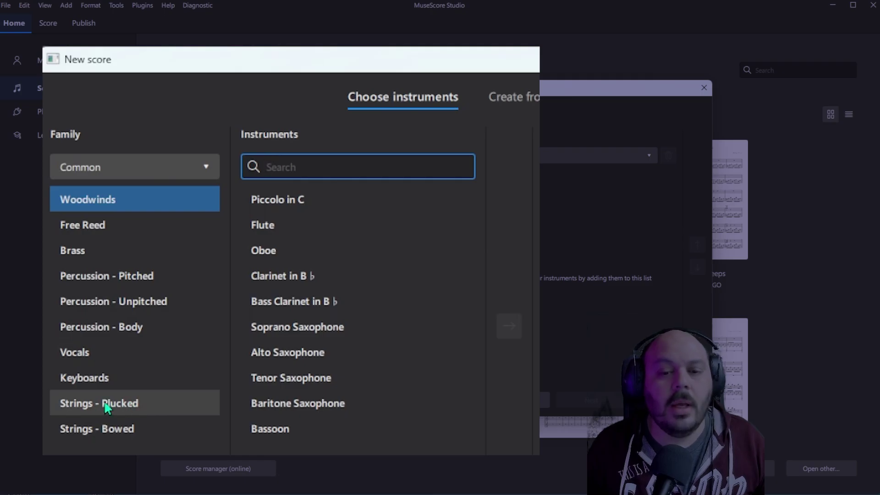
click(139, 407)
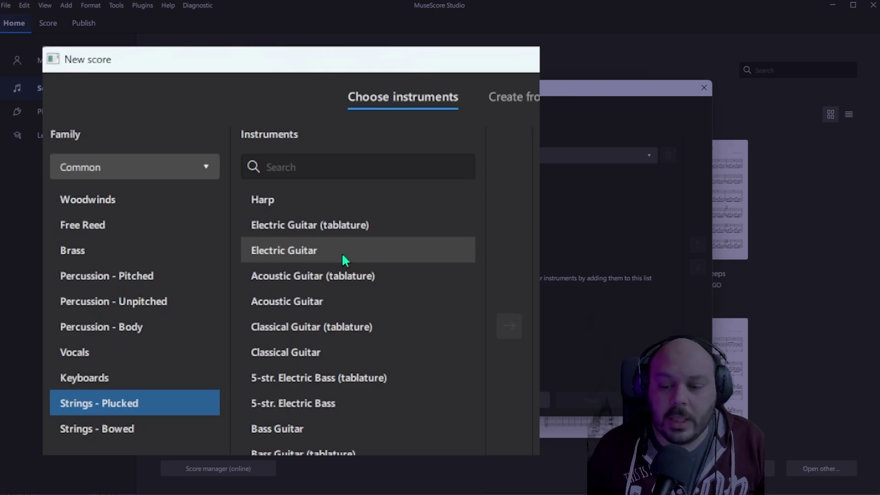
click(331, 229)
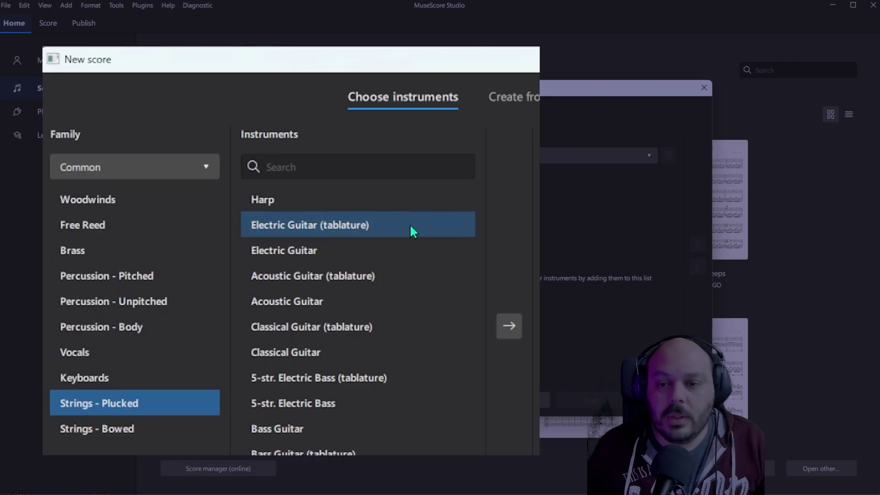
click(509, 325)
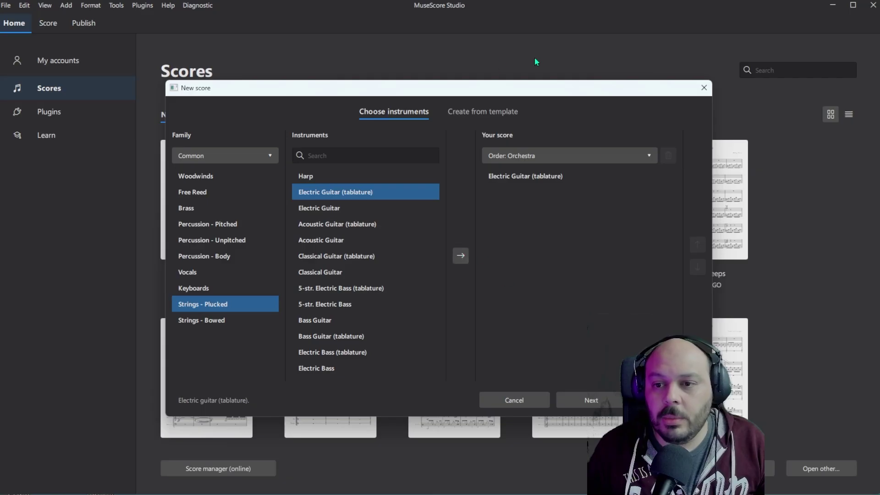
Step: Set the key signature to B major, keep 4/4, and show a tempo marking of 100
click(584, 402)
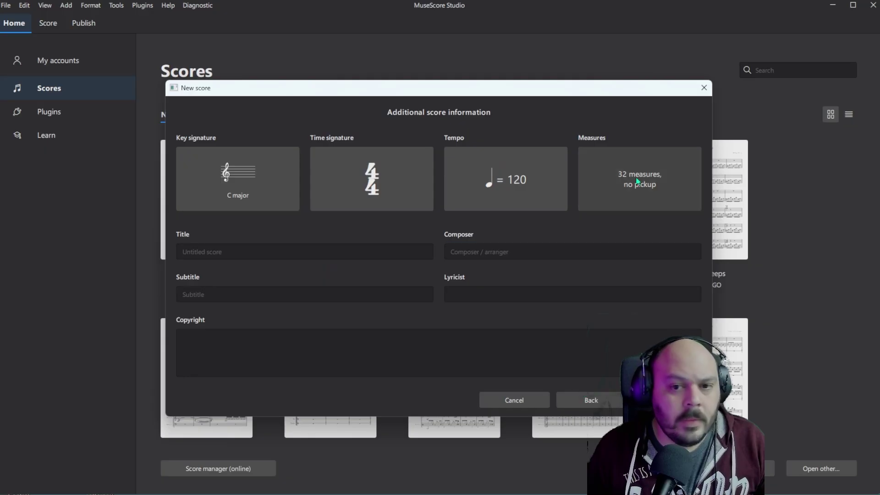
click(284, 179)
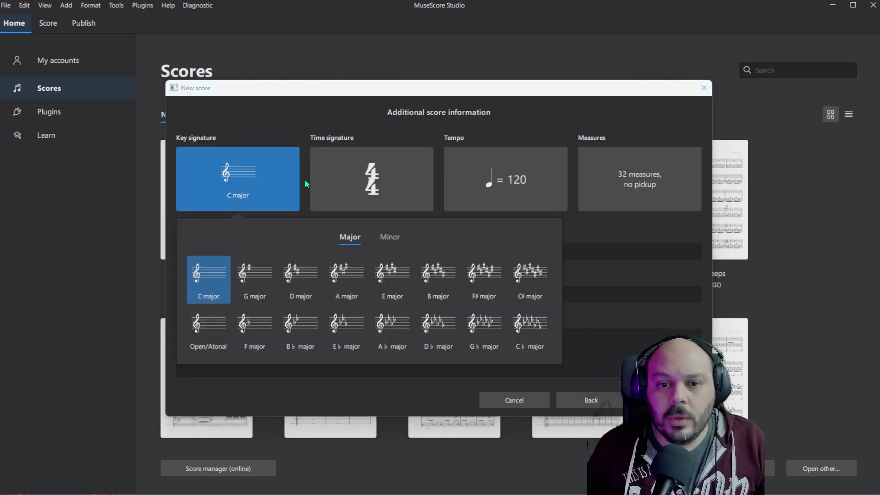
click(451, 275)
click(399, 183)
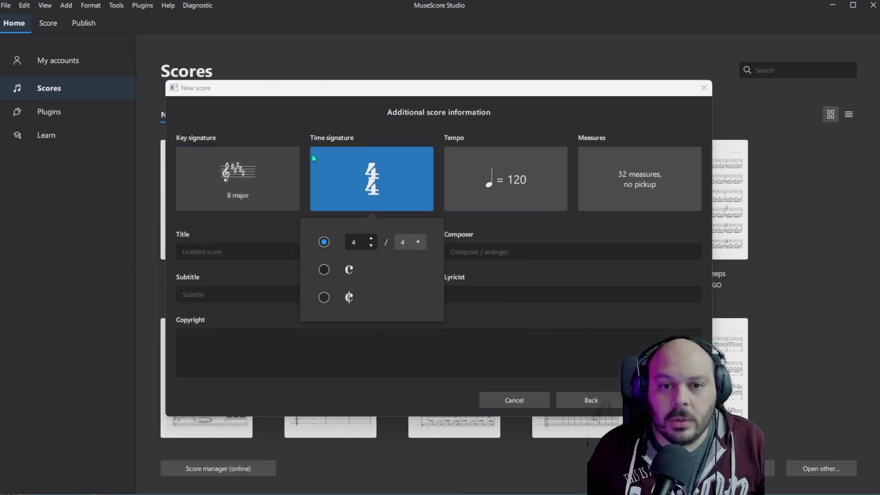
click(541, 178)
click(541, 178)
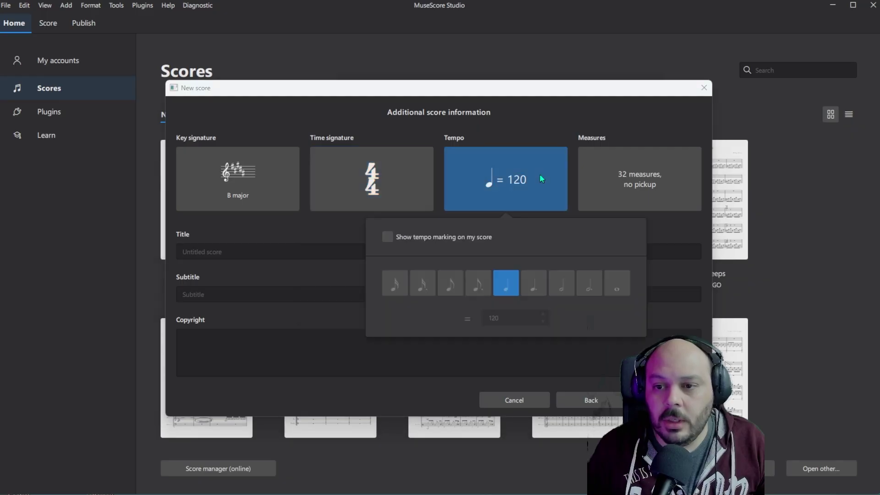
click(387, 236)
double_click(499, 317)
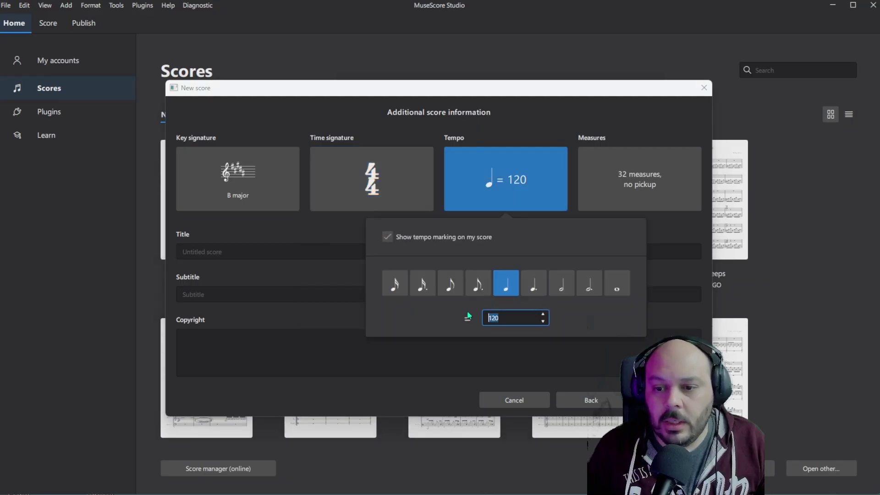
text(100)
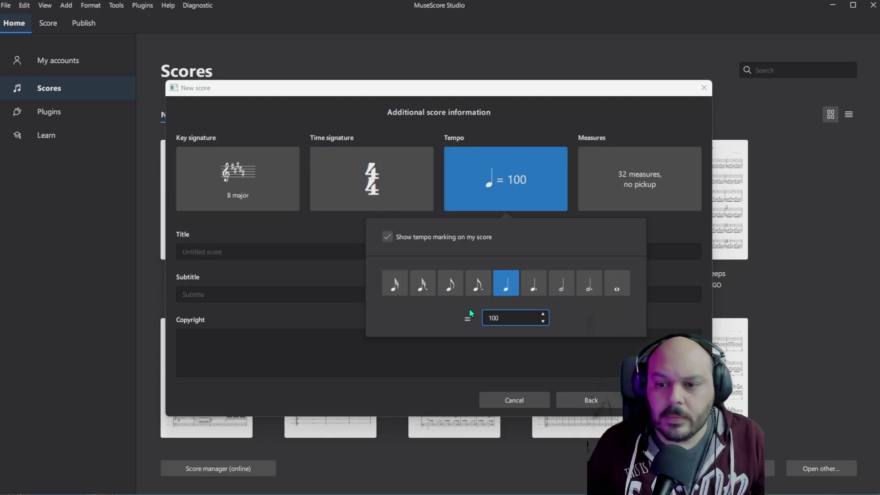
click(582, 321)
click(677, 227)
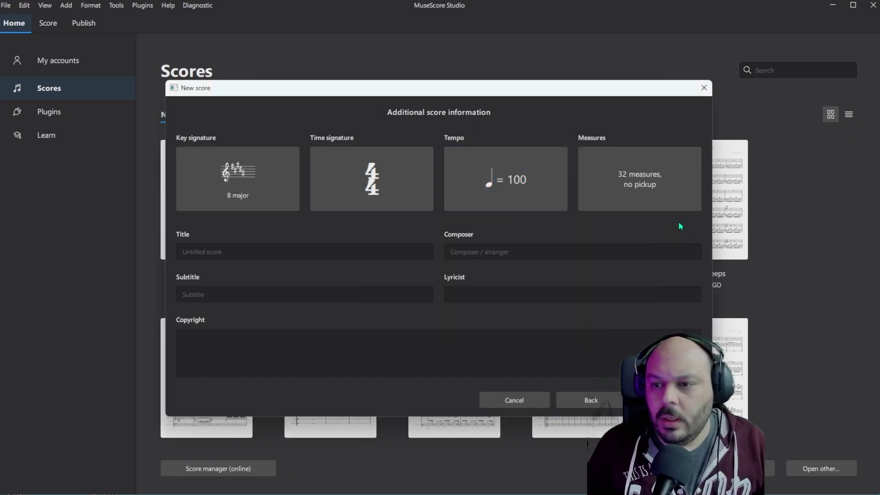
Step: Title the score 'TAB Example' and create it
click(360, 251)
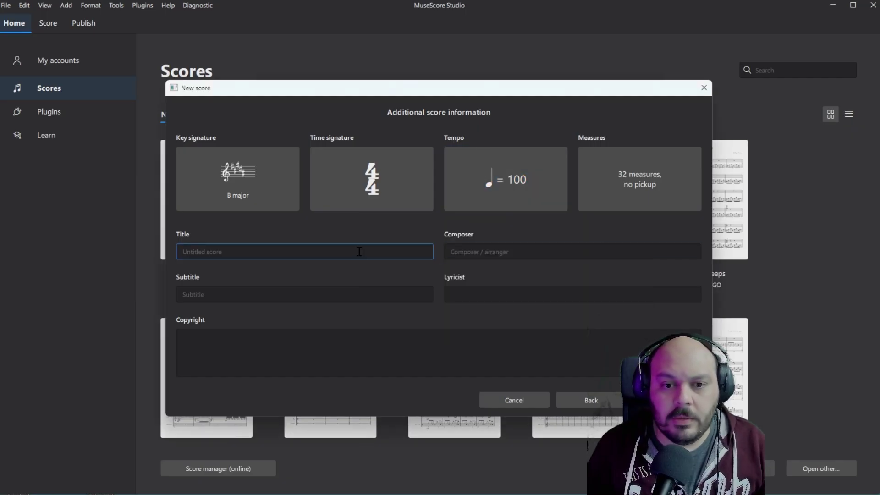
click(591, 321)
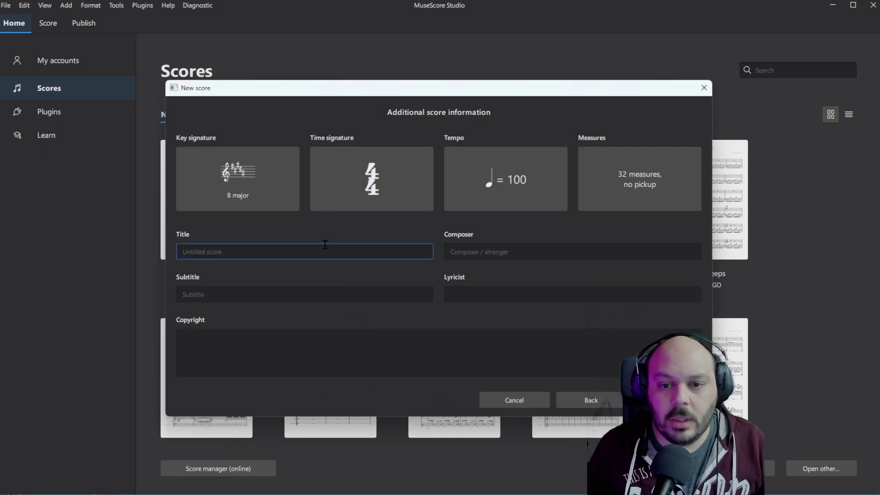
click(362, 253)
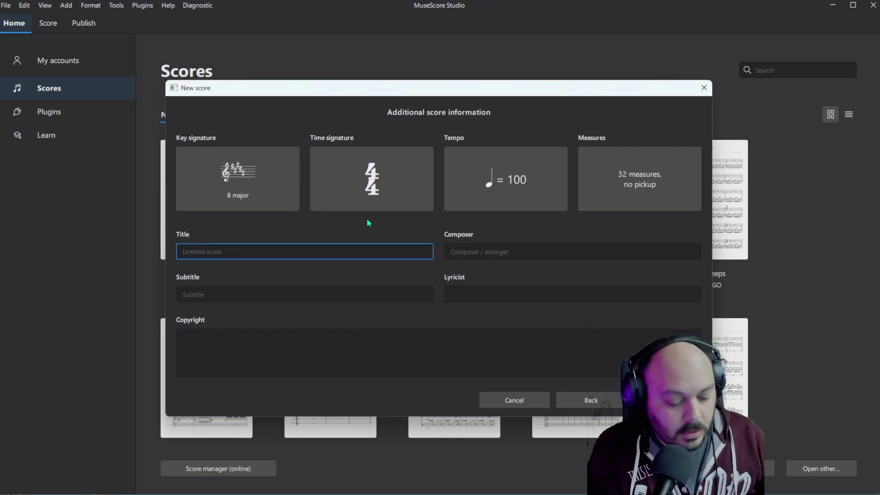
text(Ta)
key(BackSpace)
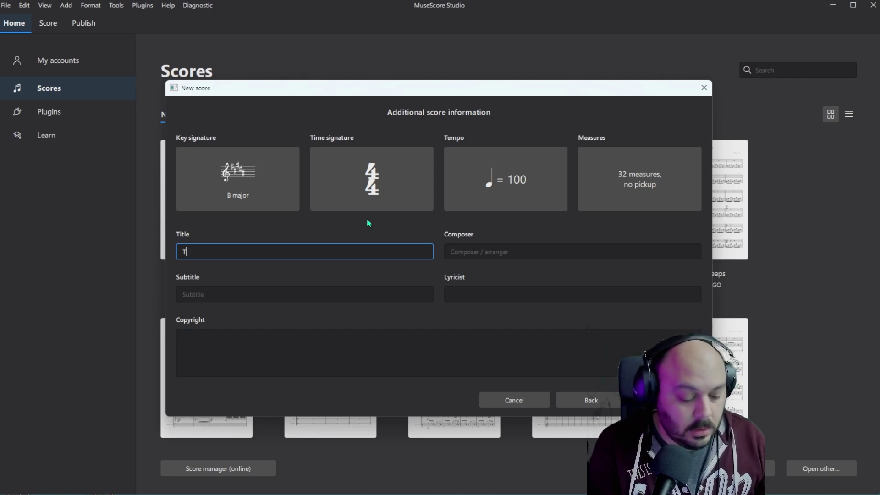
text(AB Example)
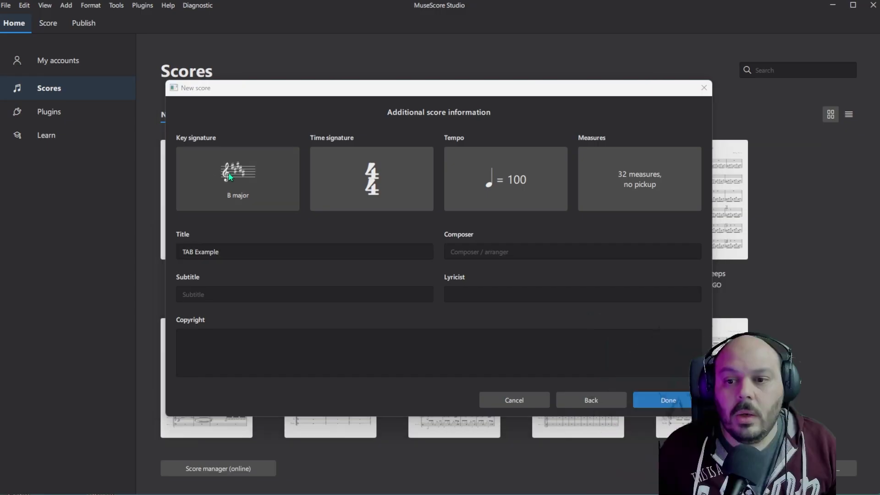
click(477, 295)
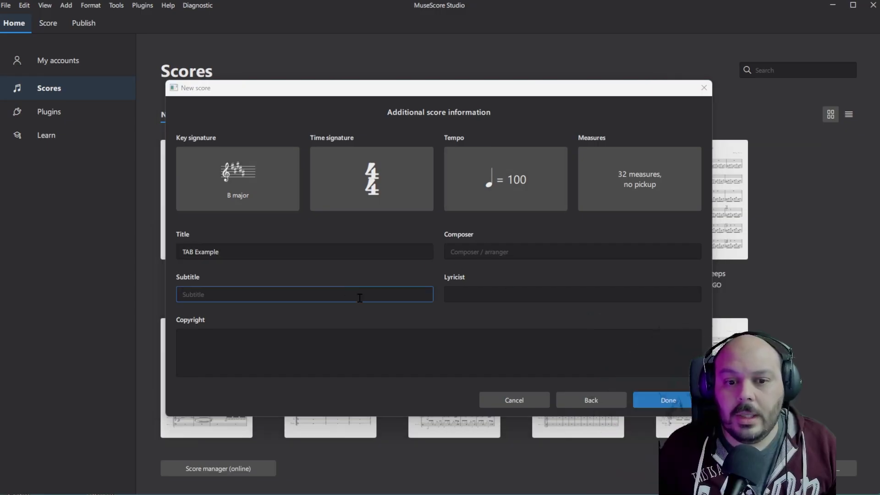
click(661, 400)
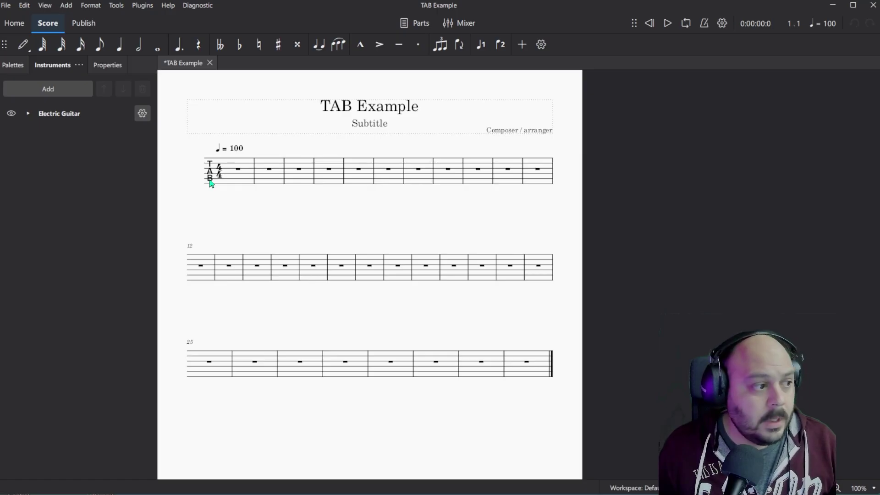
scroll(212, 182, up, 8)
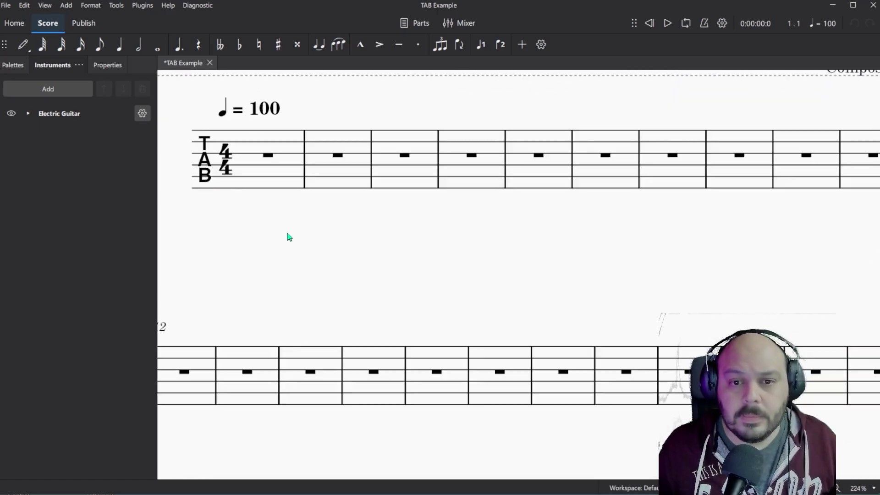
drag(304, 240, 399, 324)
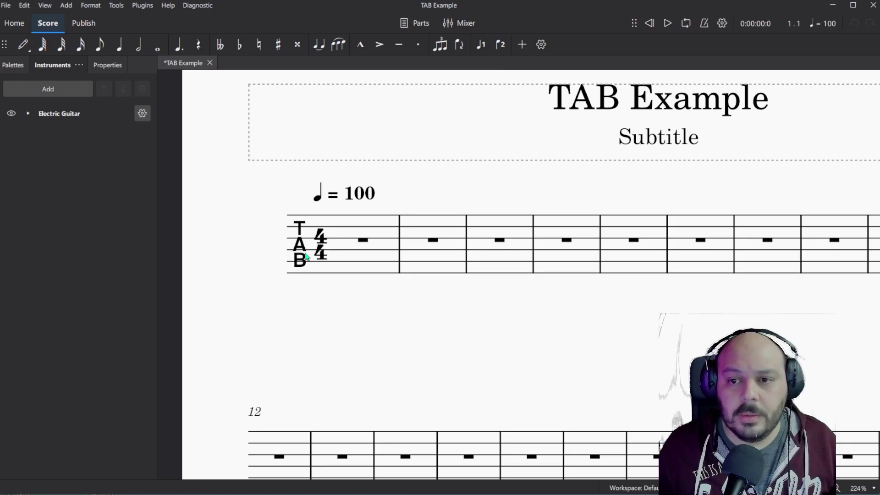
scroll(306, 256, up, 4)
scroll(306, 256, up, 4)
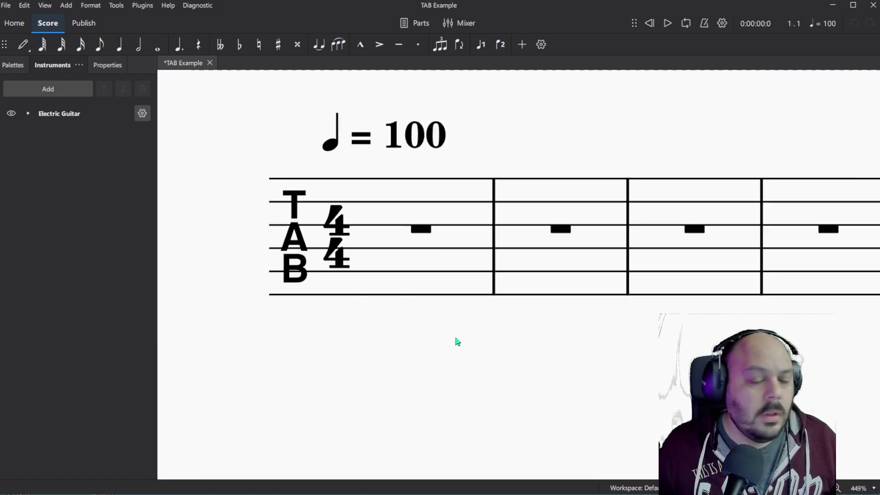
drag(456, 340, 418, 362)
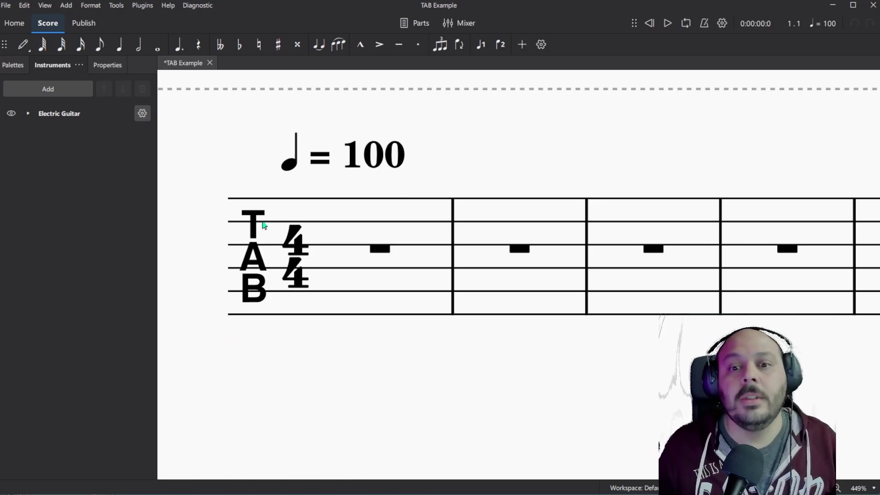
scroll(263, 224, down, 4)
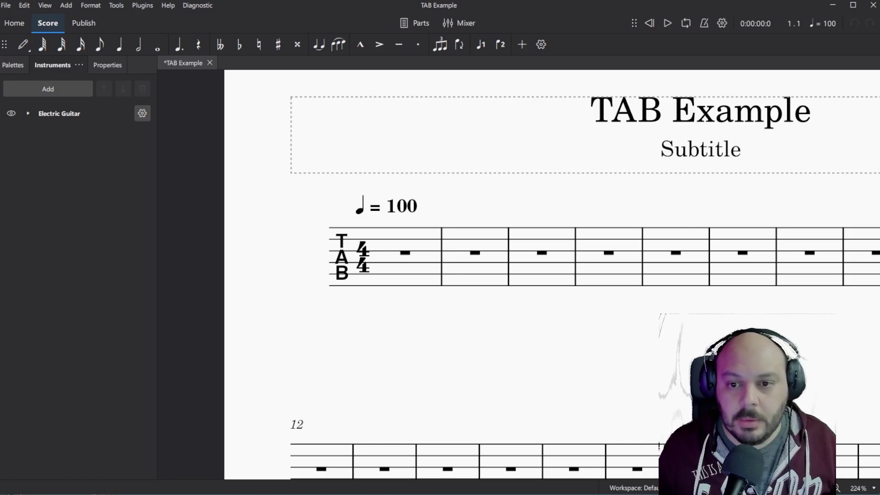
key(ctrl+plus)
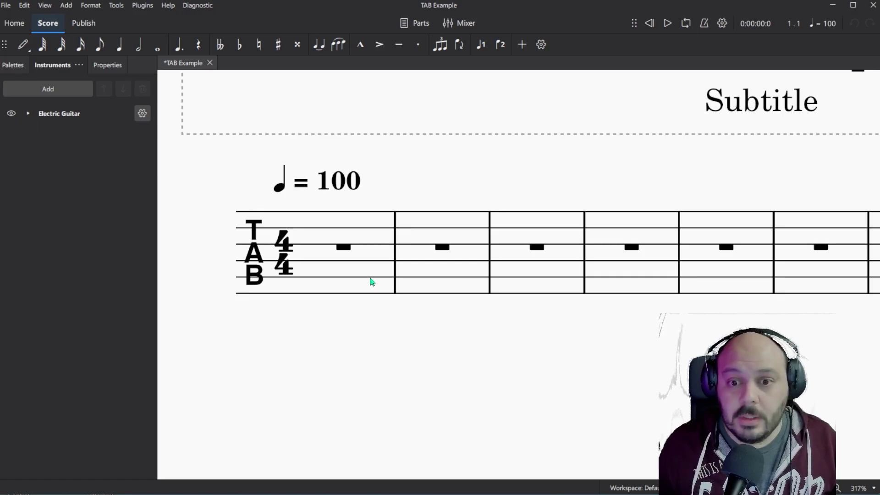
Step: Open the string data of measure 1's tab staff through Staff/Part properties
click(356, 275)
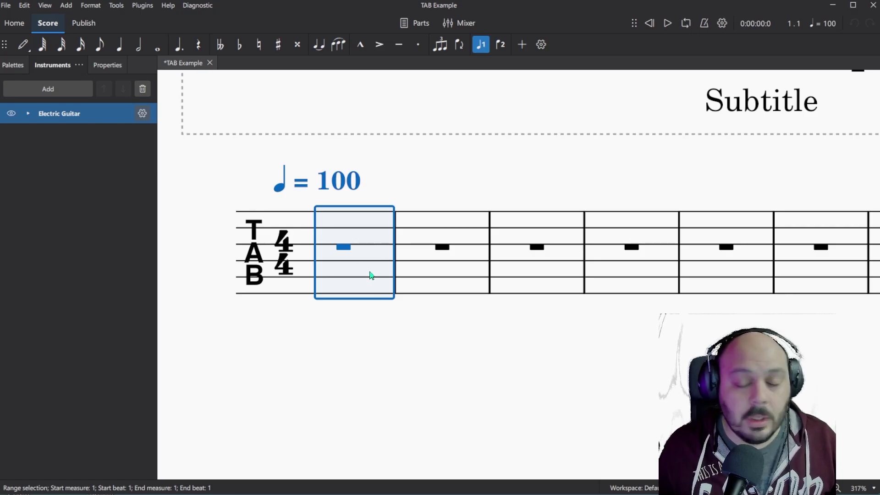
right_click(366, 268)
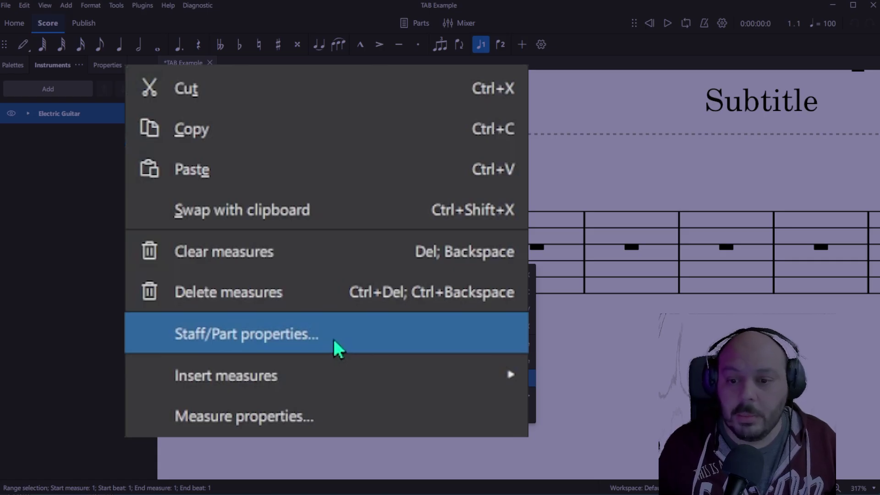
click(338, 349)
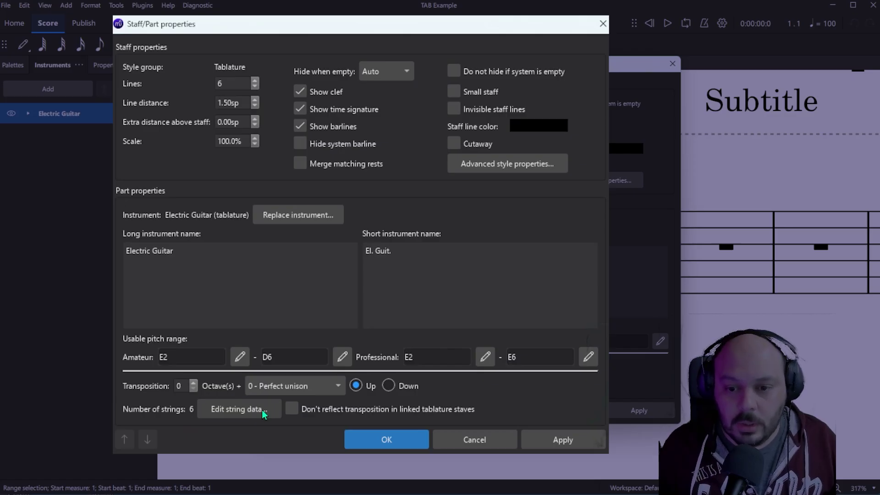
click(264, 411)
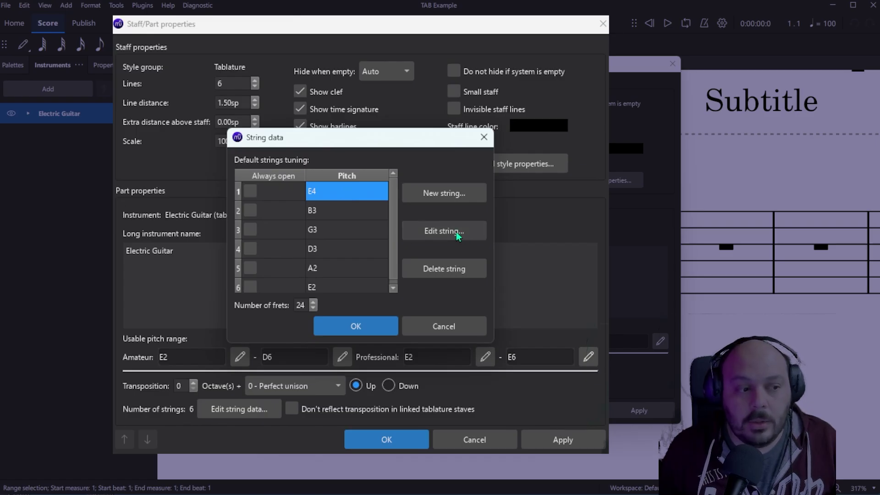
Step: Retune the first string to D#4 and the second string to A#3
click(458, 235)
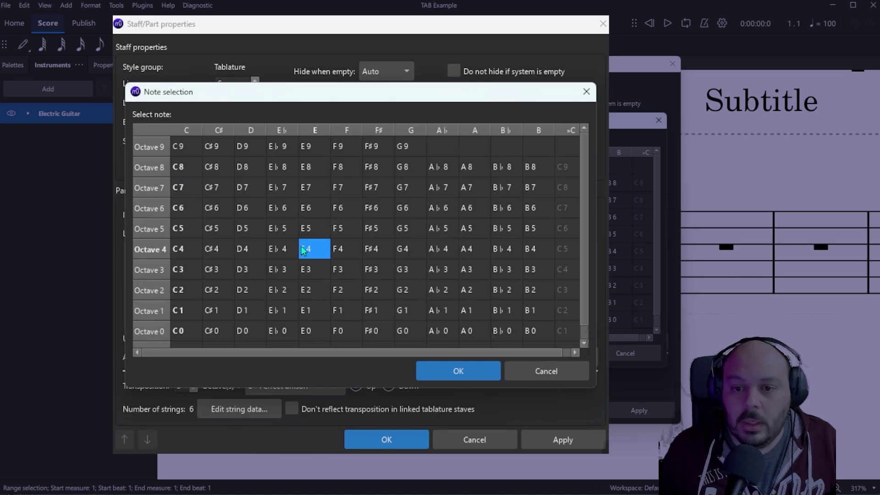
click(286, 251)
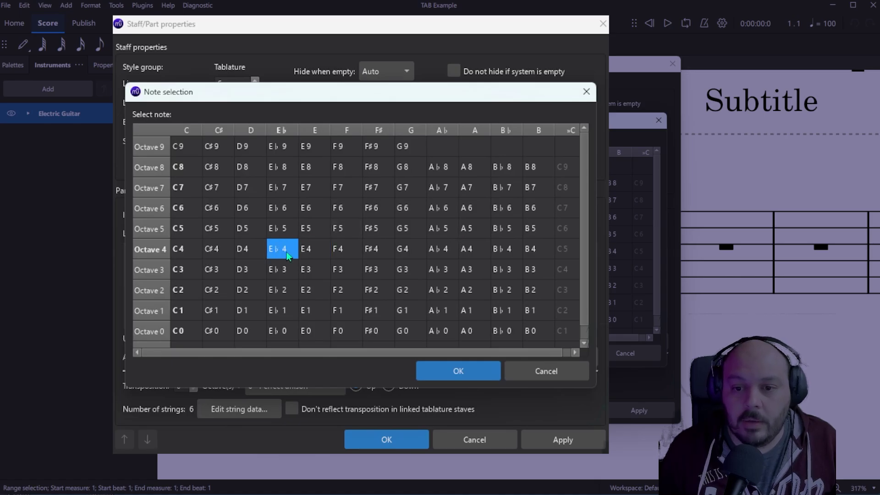
click(311, 252)
click(288, 252)
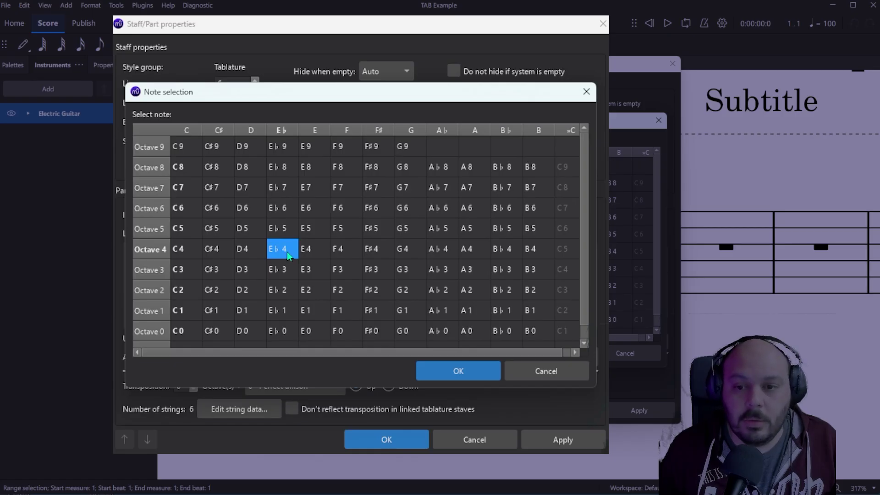
click(473, 369)
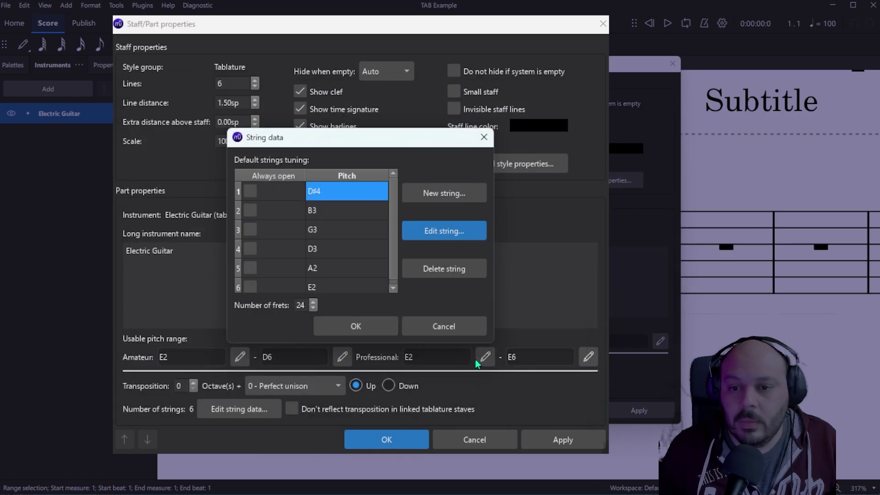
click(355, 216)
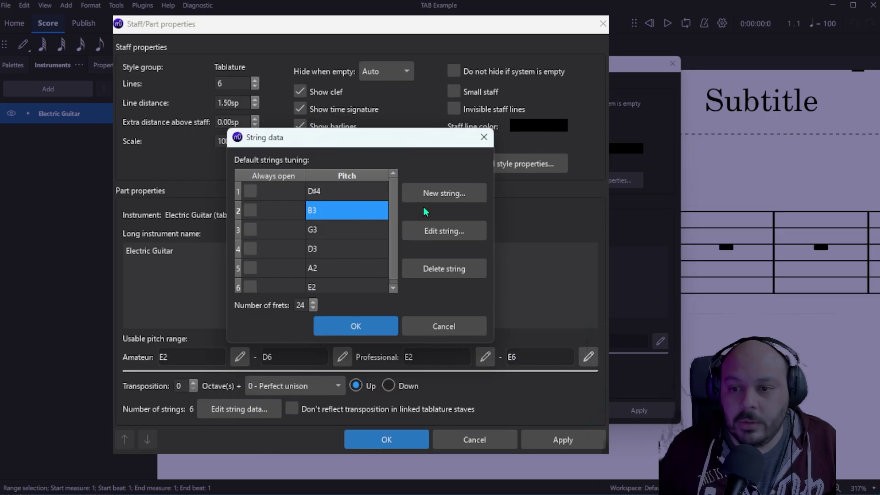
click(451, 237)
click(502, 269)
click(458, 370)
Step: Retune the third string to F#3 and the fourth string to C#3
click(439, 235)
click(536, 236)
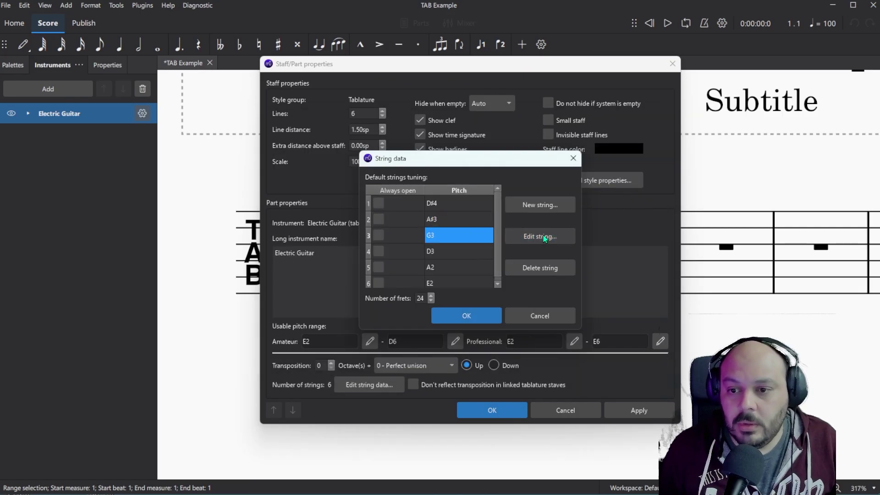
click(479, 272)
click(553, 359)
click(440, 251)
click(535, 236)
click(347, 268)
click(551, 353)
Step: Retune the fifth string to G#2 and the sixth string to C#2
click(440, 267)
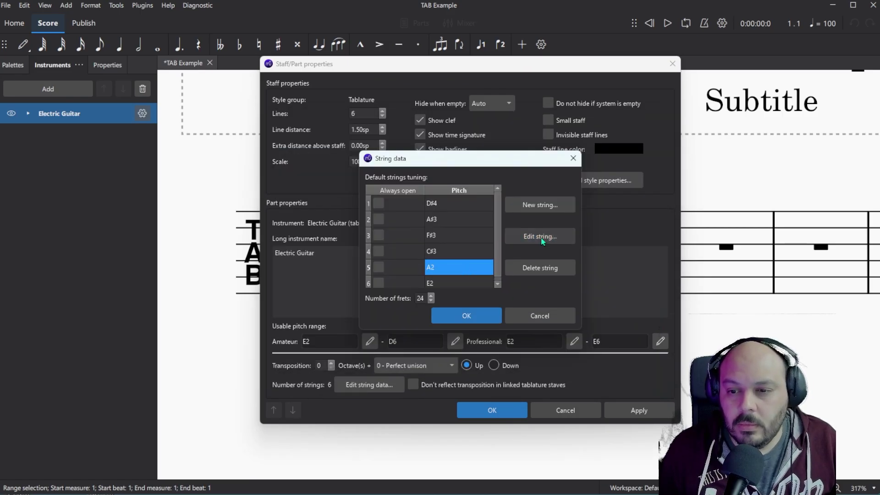
click(541, 238)
click(536, 285)
click(552, 352)
click(440, 279)
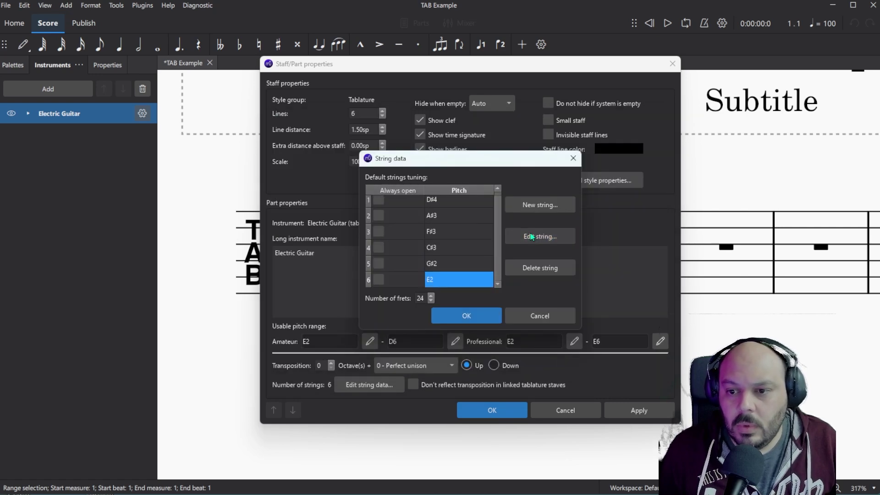
click(531, 237)
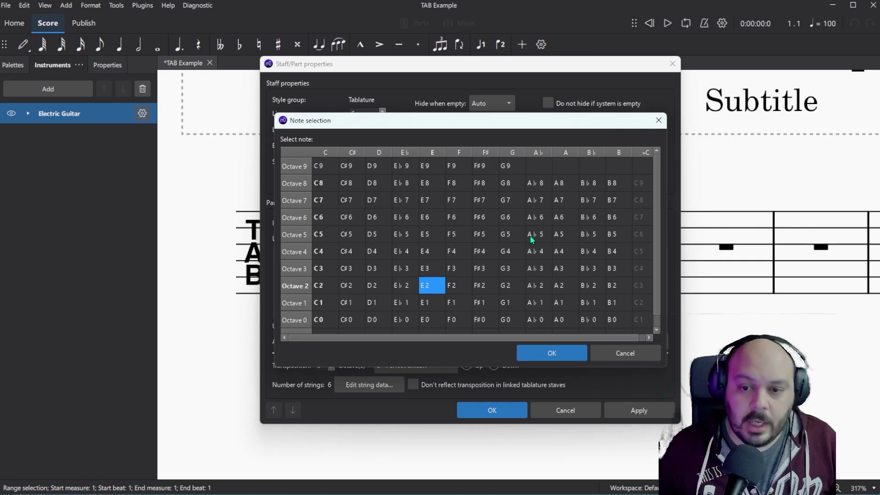
click(410, 285)
click(378, 289)
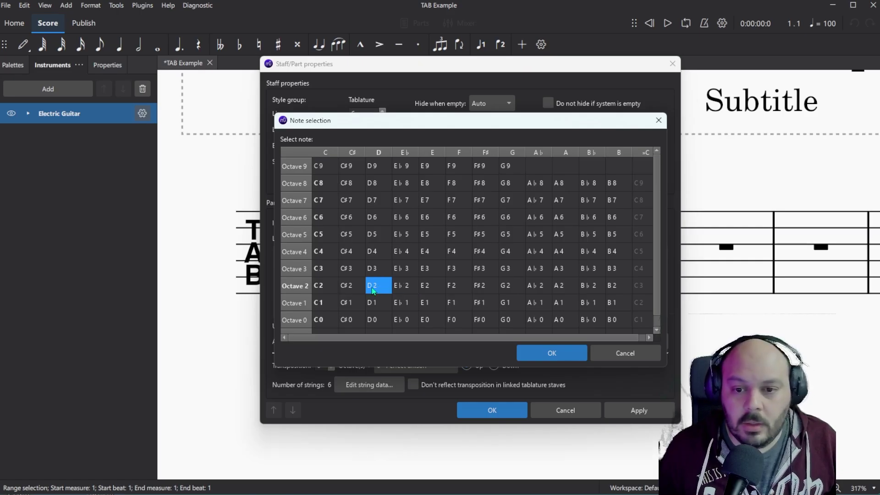
click(361, 288)
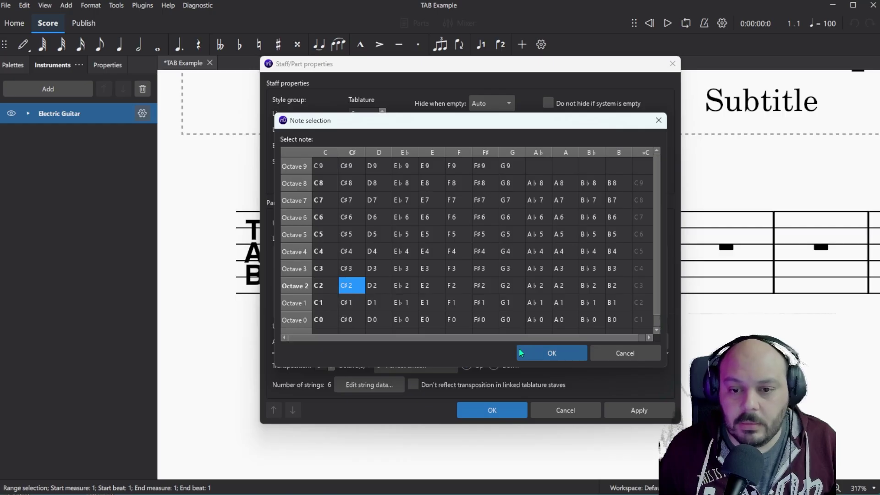
click(542, 352)
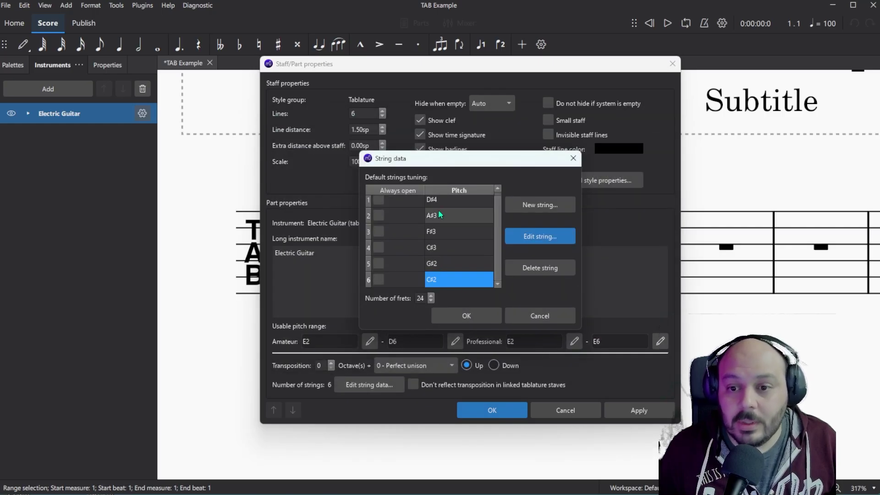
Step: Save the new string tuning and apply it to the staff
click(480, 317)
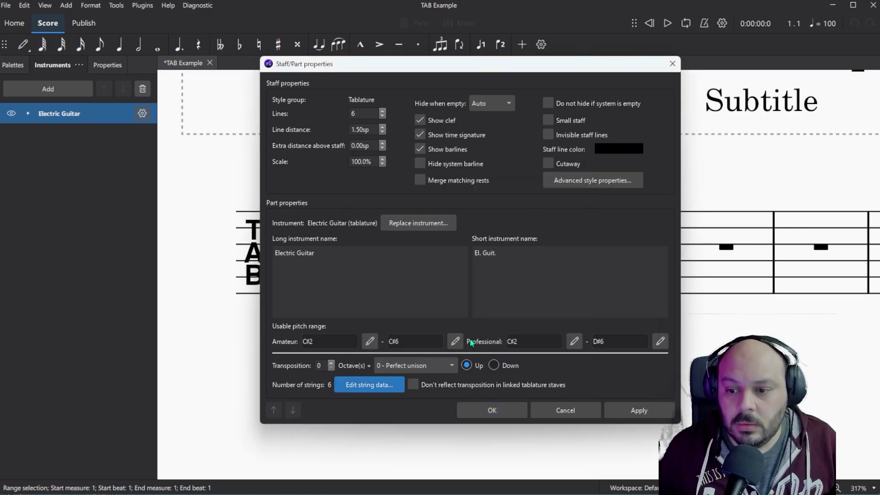
click(636, 414)
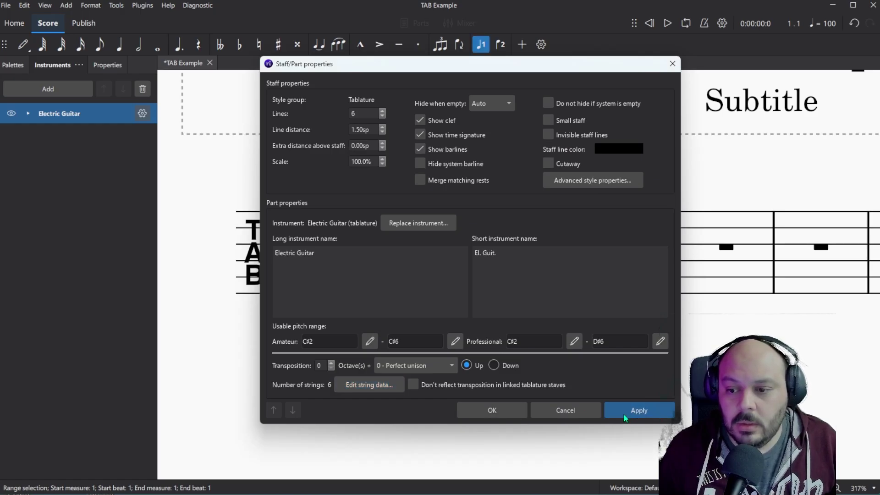
click(502, 417)
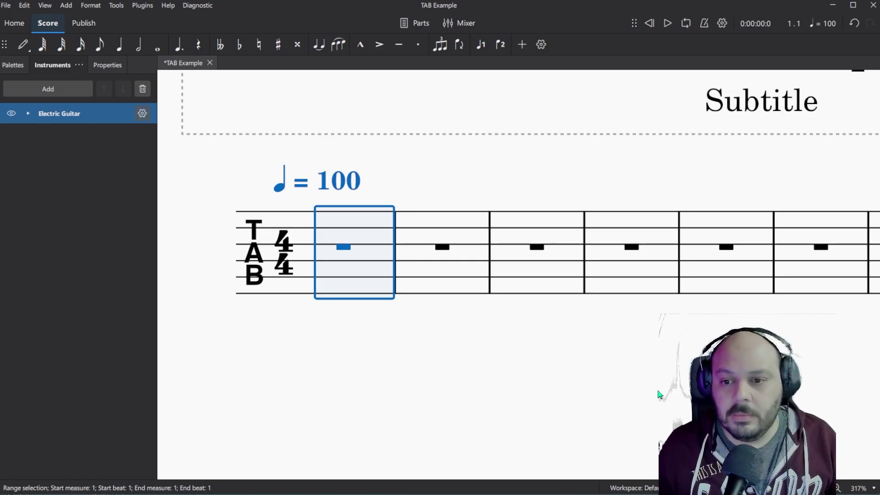
Step: Select measure 1 of the tab, enter note input, and choose eighth-note duration
click(593, 409)
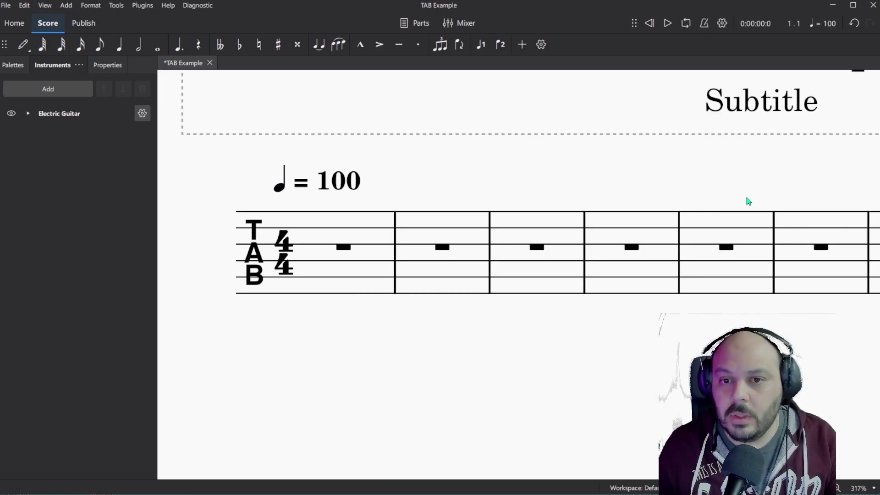
click(359, 286)
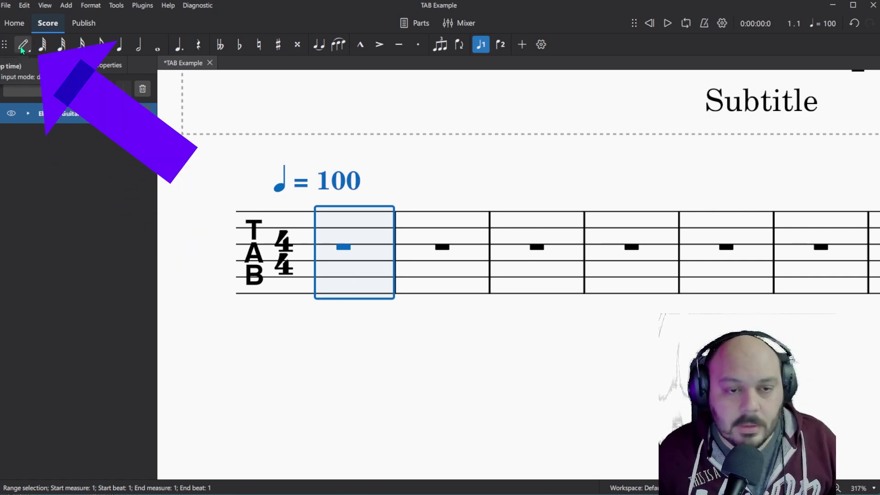
click(21, 48)
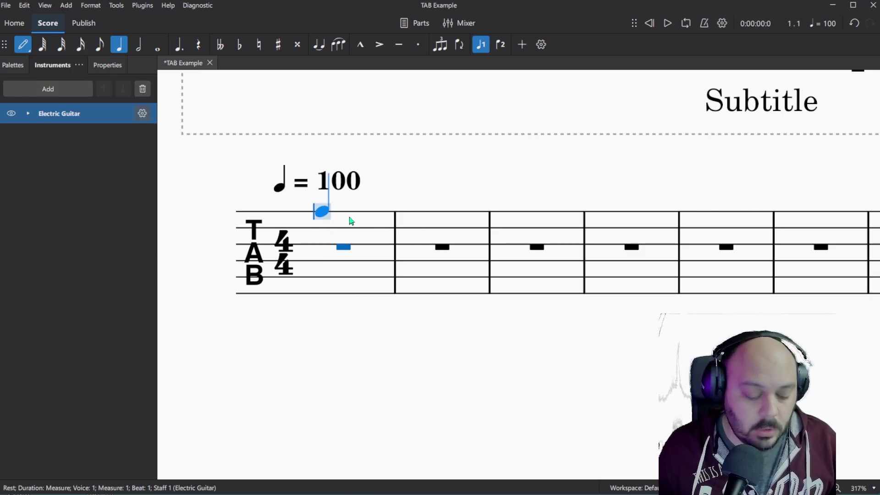
key(Escape)
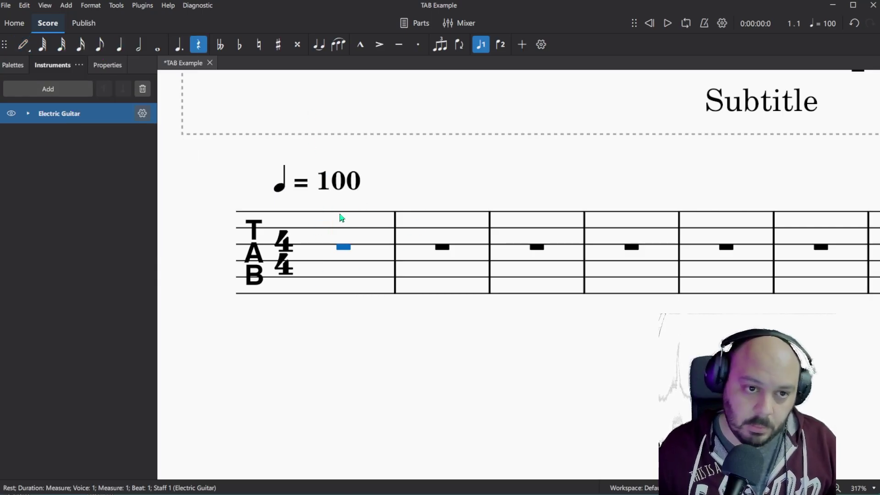
key(n)
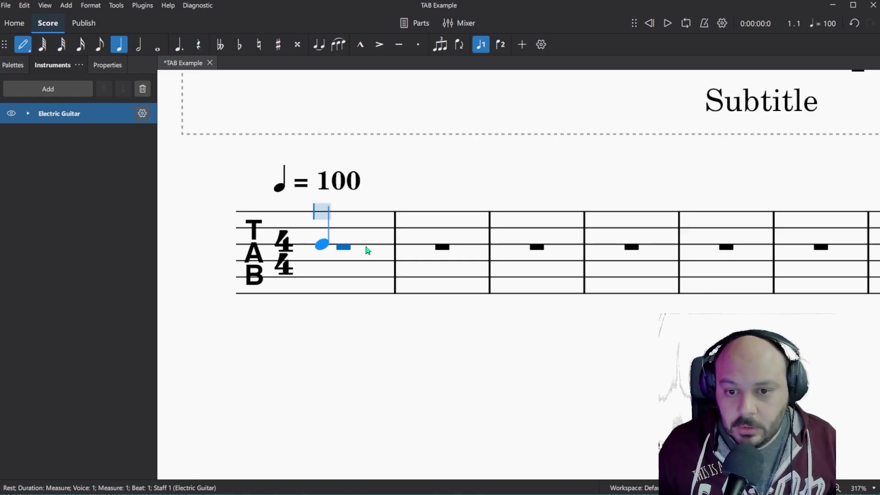
click(102, 49)
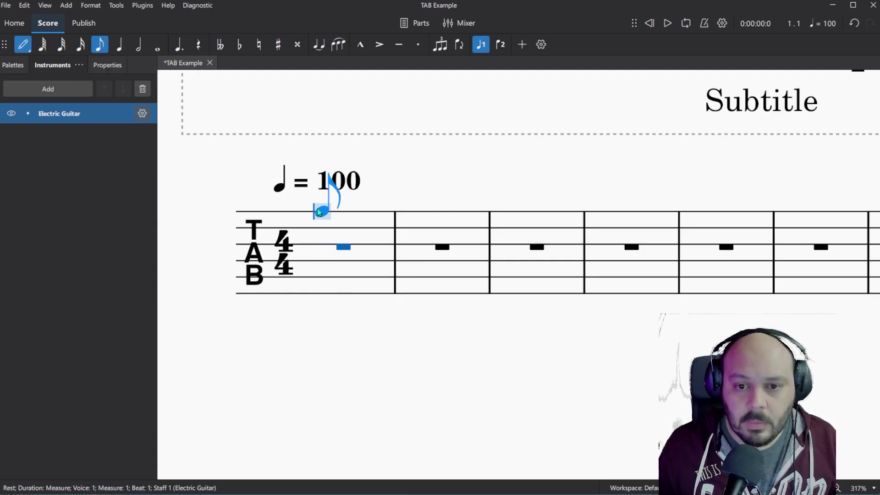
Step: Enter measure 1's first eighth notes: open fret 0 on string 5, then frets 2, 2, 2
key(Down)
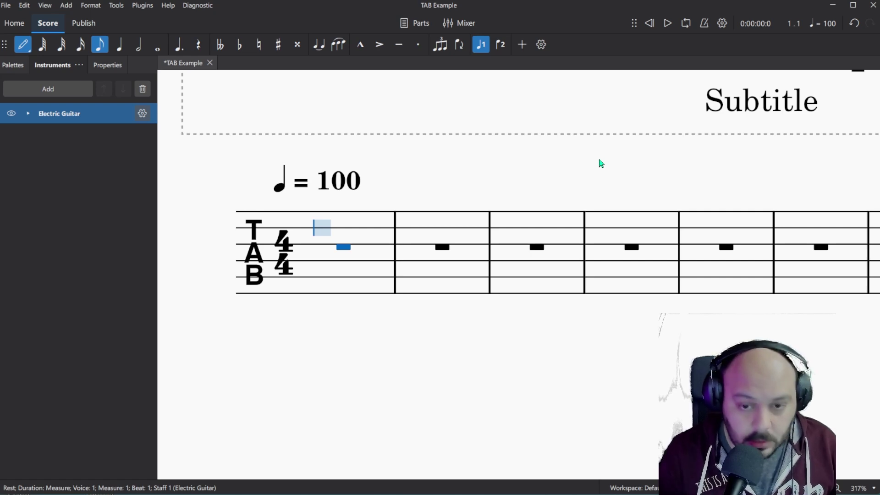
key(Down)
key(Down)
key(Down)
key(Down)
key(Up)
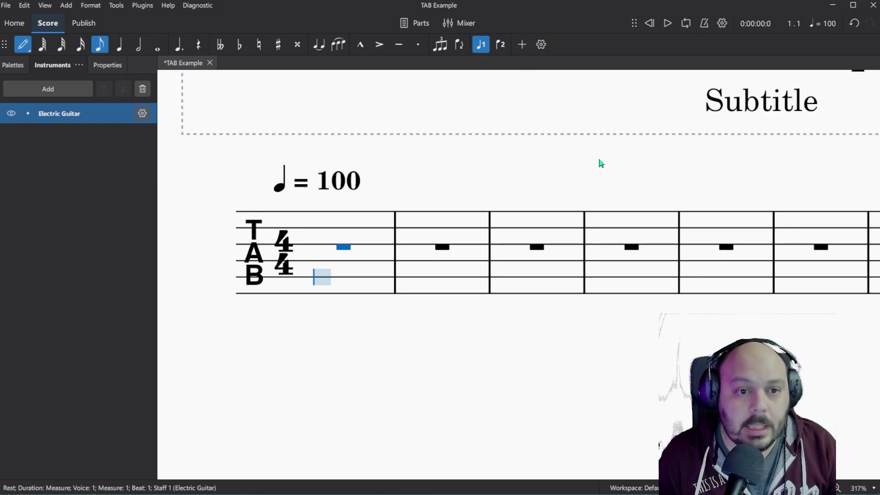
key(0)
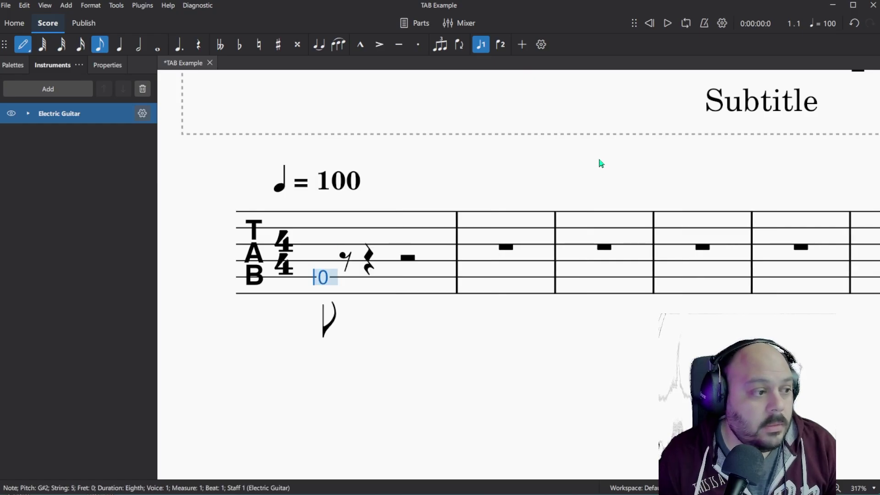
key(Right)
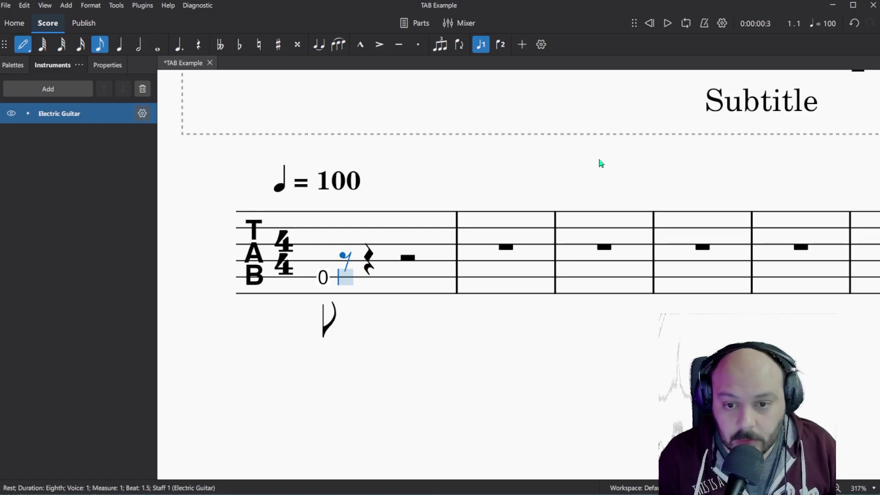
key(Up)
key(2)
Step: Finish measure 1 with four eighth notes on fret 3
key(Up)
key(2)
key(Down)
key(2)
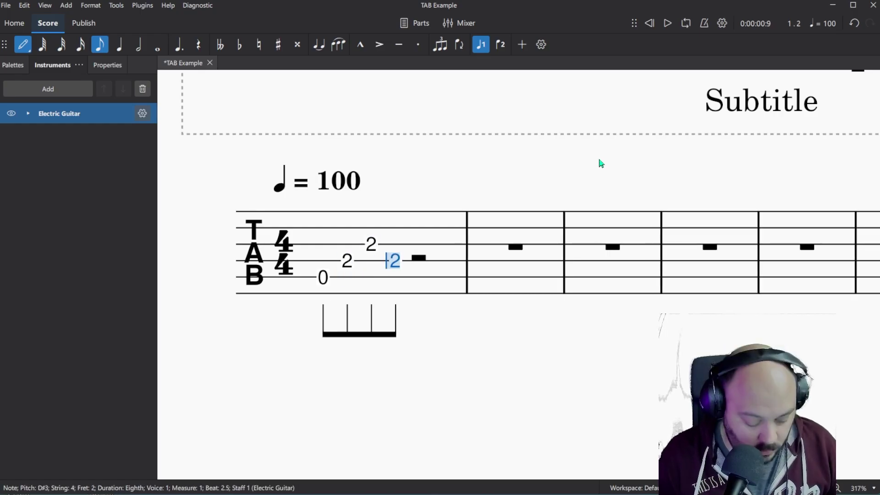
key(Down)
key(Down)
key(3)
key(Up)
key(3)
key(Up)
key(3)
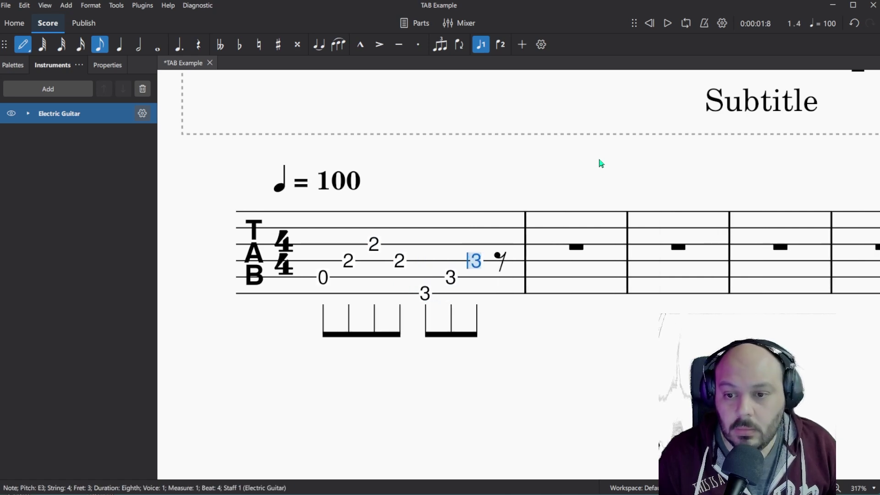
key(Down)
key(3)
key(Down)
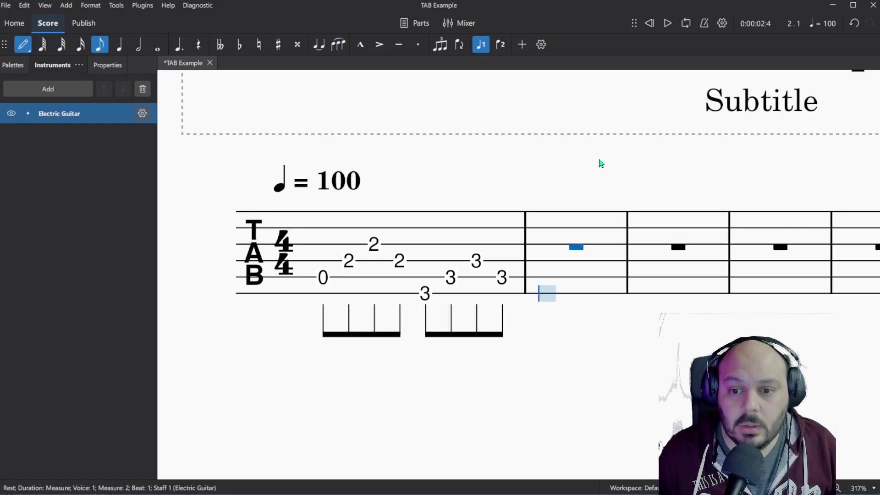
Step: Fill measure 2 with an open quarter note on string 6 followed by open-string eighth notes
click(120, 50)
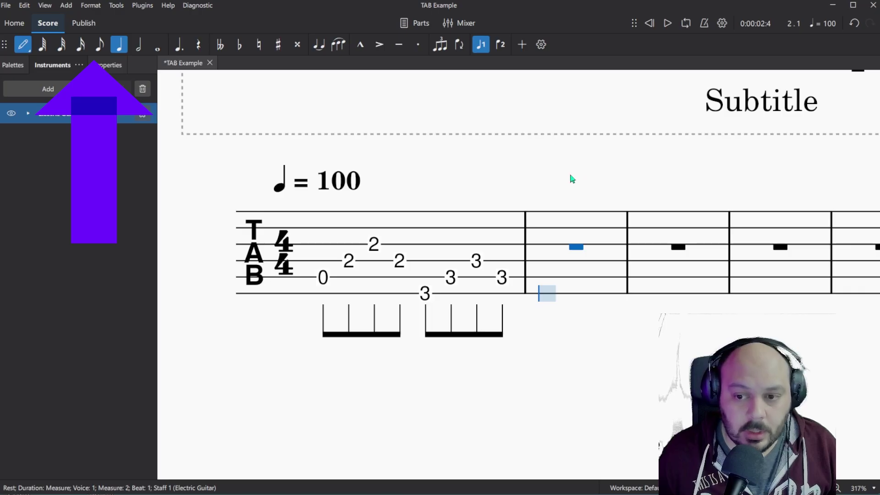
key(0)
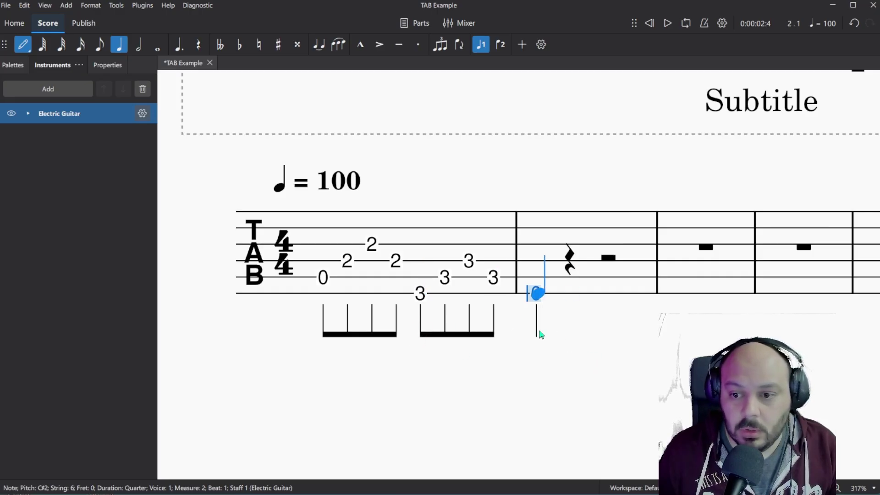
key(4)
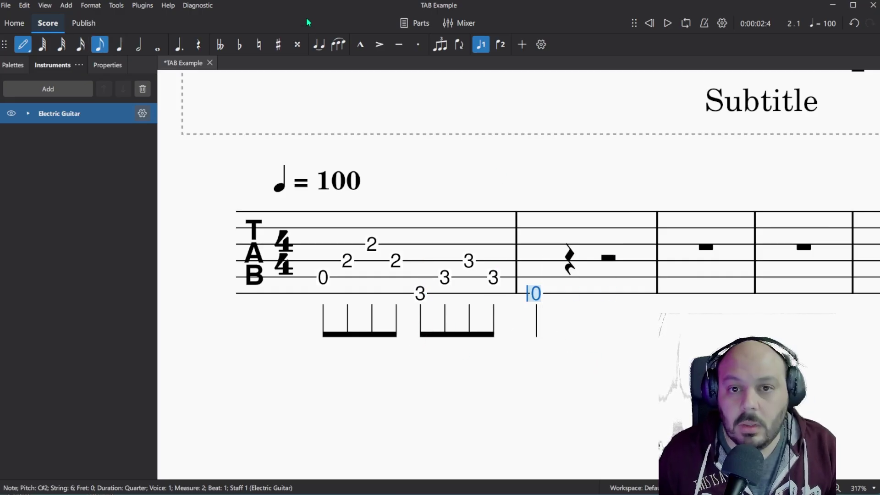
key(Right)
key(Up)
key(0)
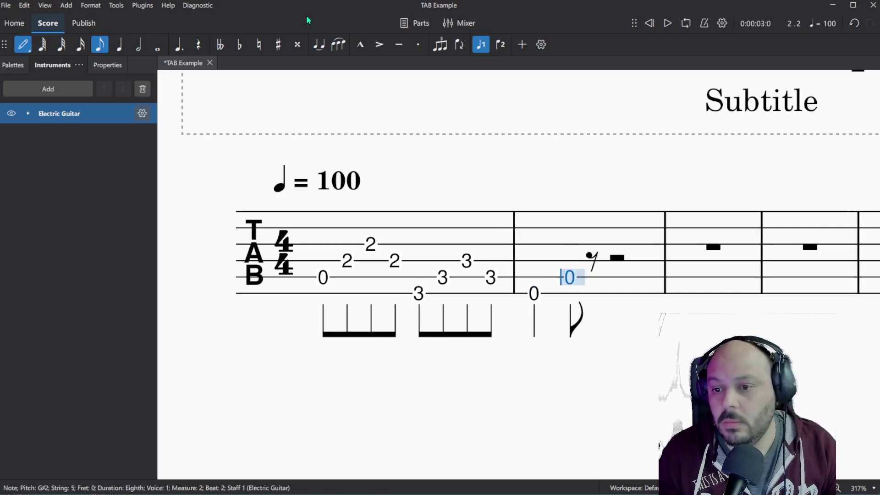
key(Right)
key(Up)
key(0)
key(Right)
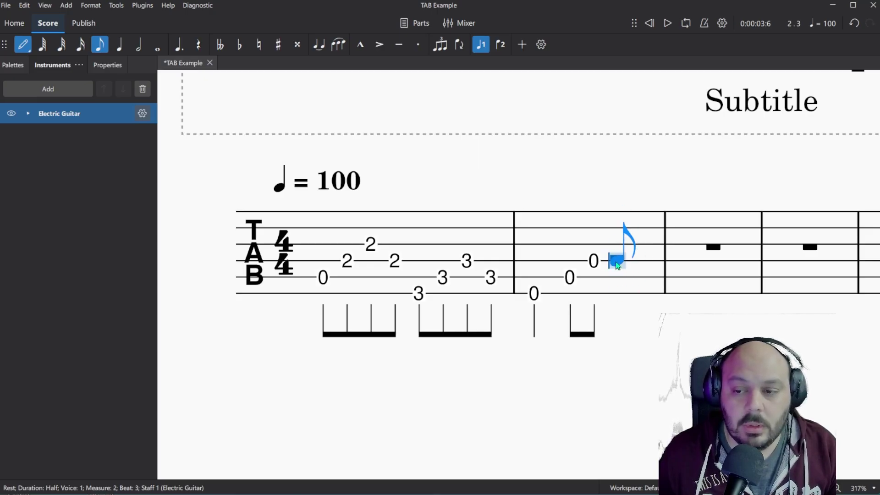
key(4)
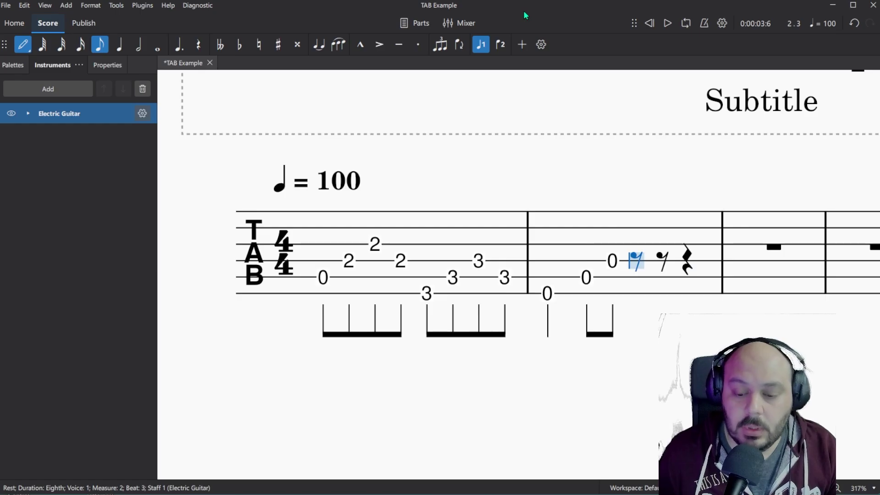
key(Right)
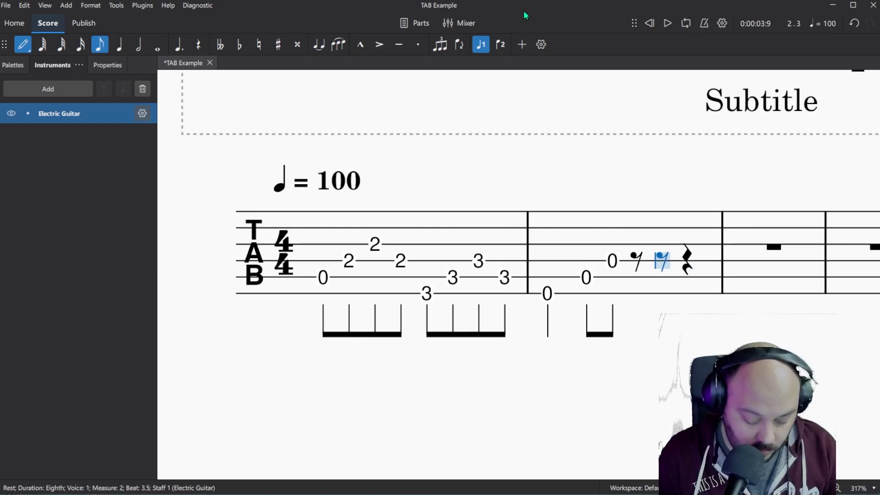
key(0)
key(Down)
key(0)
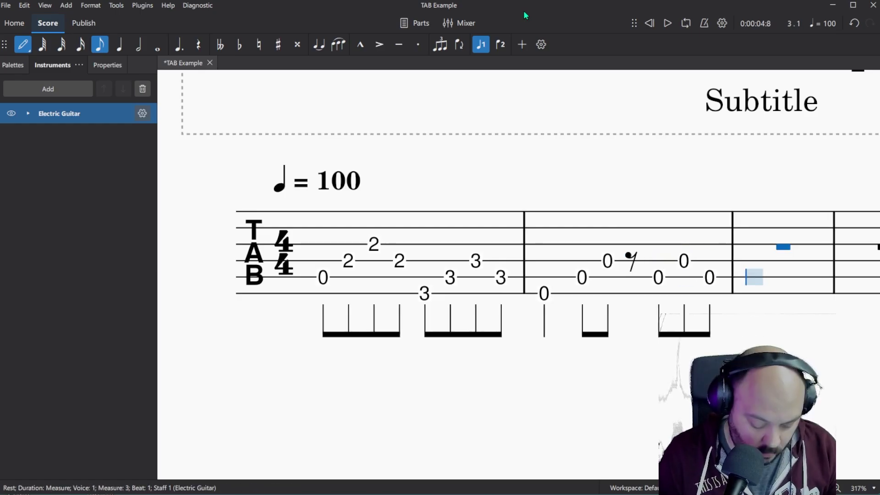
Step: Enter measure 3 repeating measure 1's frets 0, 2, 2, 2, 3, 3, 3, 3
key(0)
key(2)
key(Up)
key(2)
key(Down)
key(2)
key(Down)
key(Down)
key(3)
key(Up)
key(3)
Step: Enter measure 4's frets, including 4, 4, 0 and a fret 3 on string 5
key(Up)
key(3)
key(Down)
key(3)
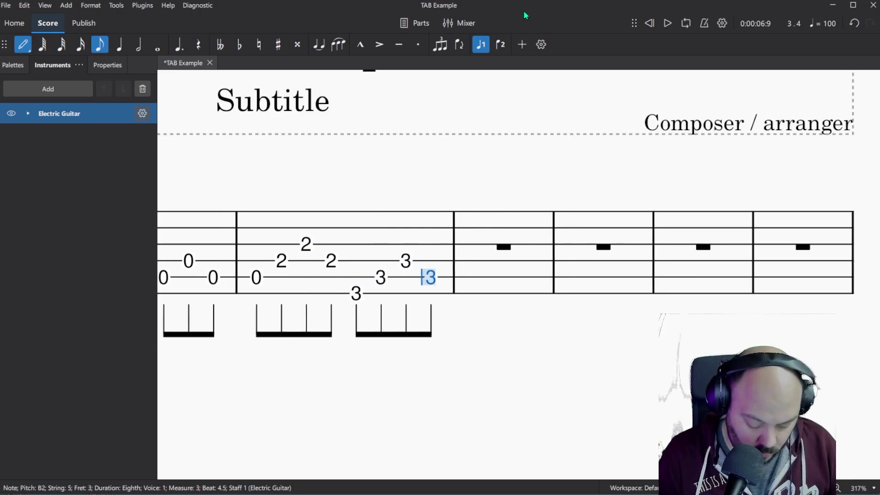
key(Down)
key(0)
key(Up)
key(Up)
key(4)
key(4)
key(Down)
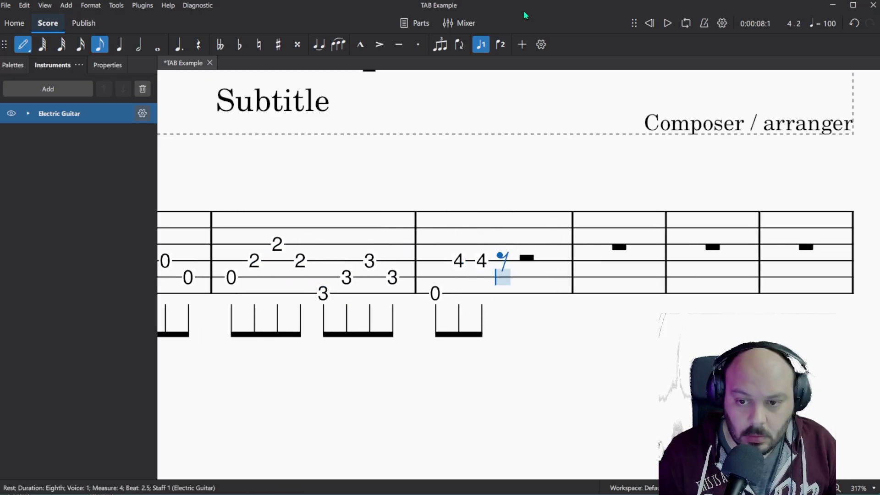
key(0)
key(Up)
key(4)
key(4)
key(4)
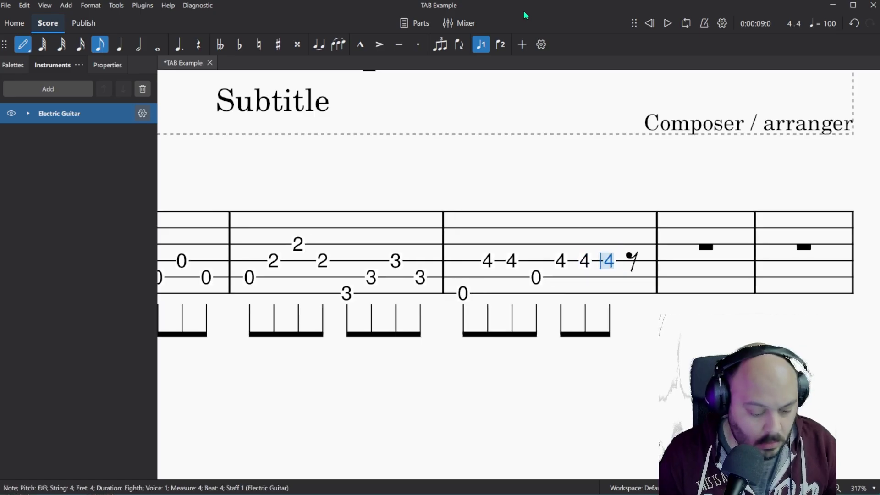
key(0)
key(Left)
key(Up)
key(0)
key(Left)
key(Down)
key(3)
key(Left)
key(3)
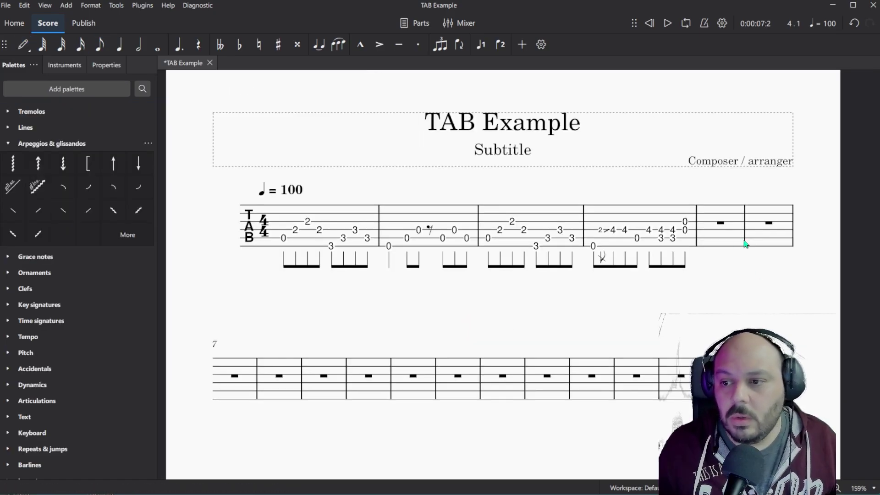
Step: Place a Layout-palette system break after measure 4, undoing the stray one after measure 5
click(721, 243)
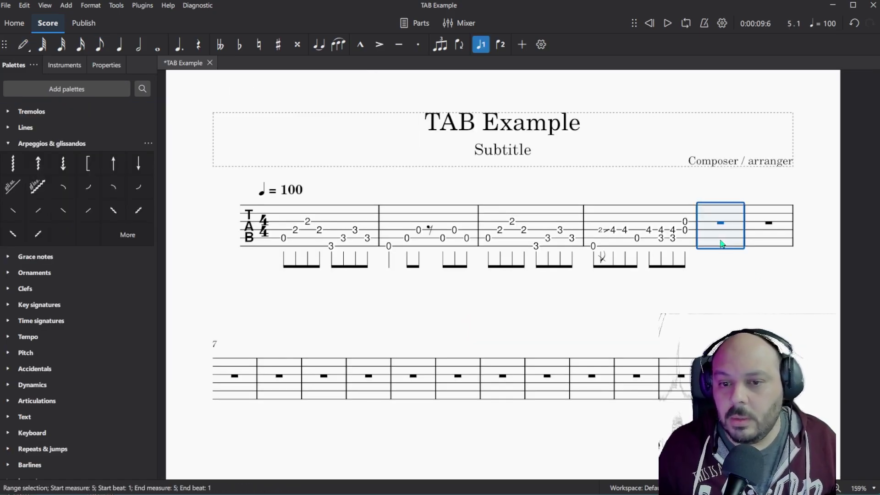
scroll(21, 403, down, 1)
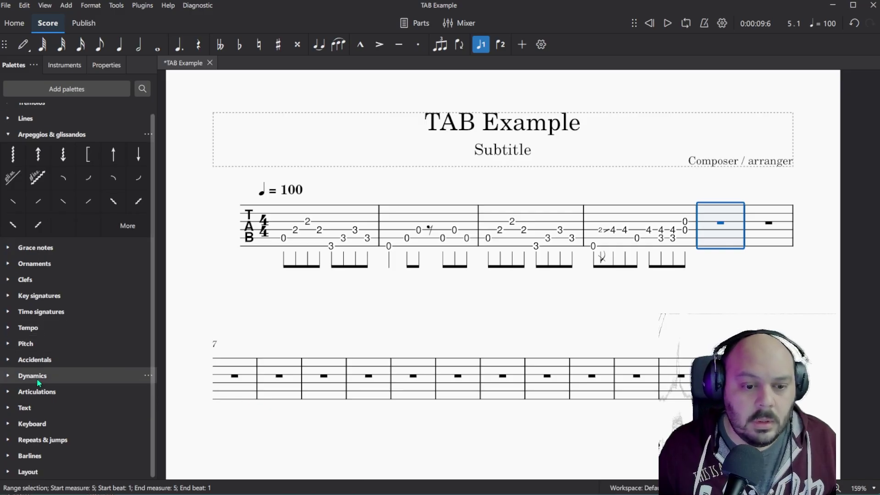
click(11, 474)
click(13, 429)
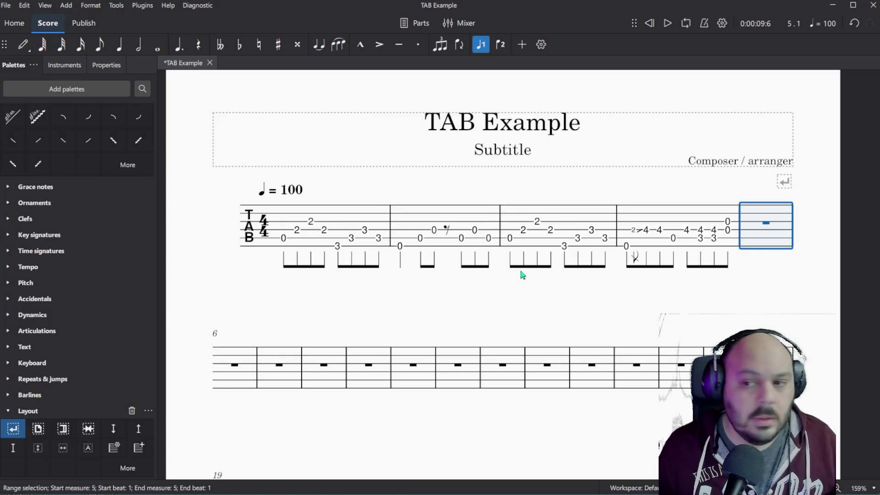
key(ctrl+z)
click(658, 216)
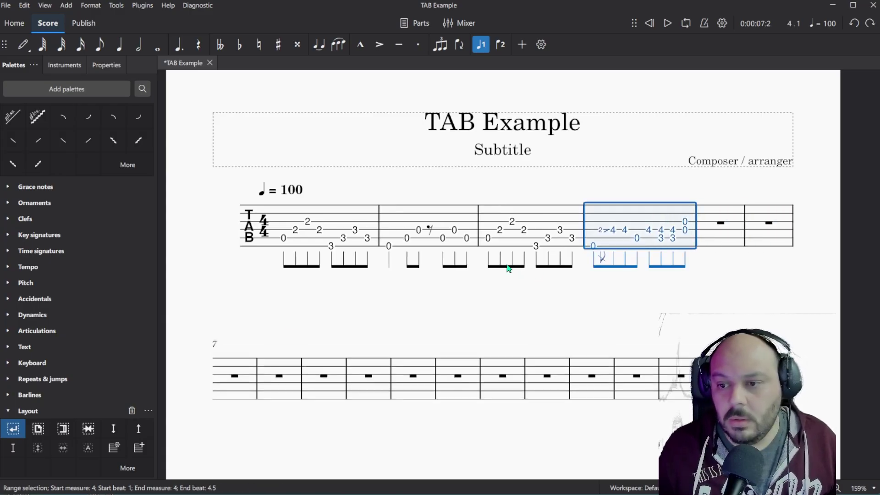
click(14, 428)
click(556, 321)
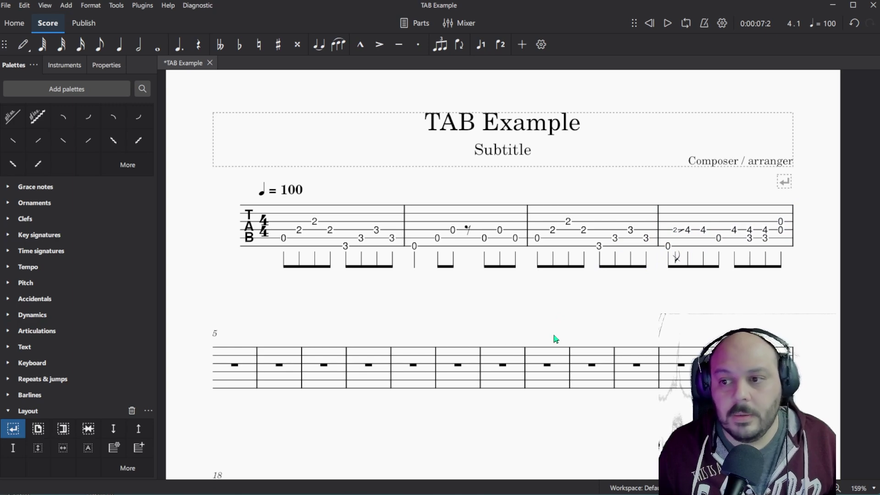
Step: Play the tab from the beginning, stop playback, and show the Instruments panel
click(649, 23)
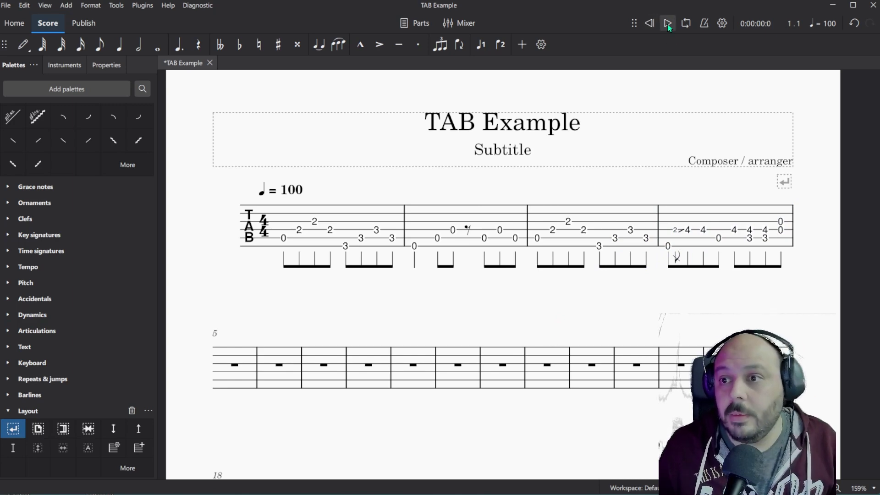
click(667, 23)
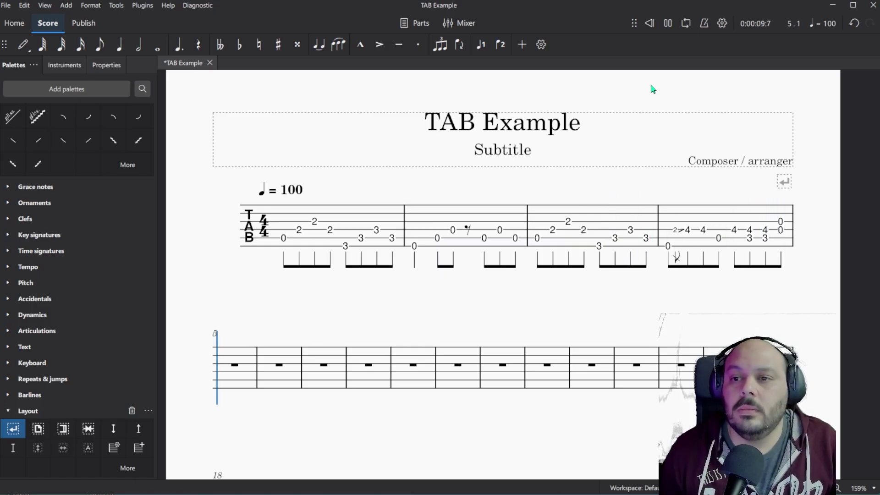
key(space)
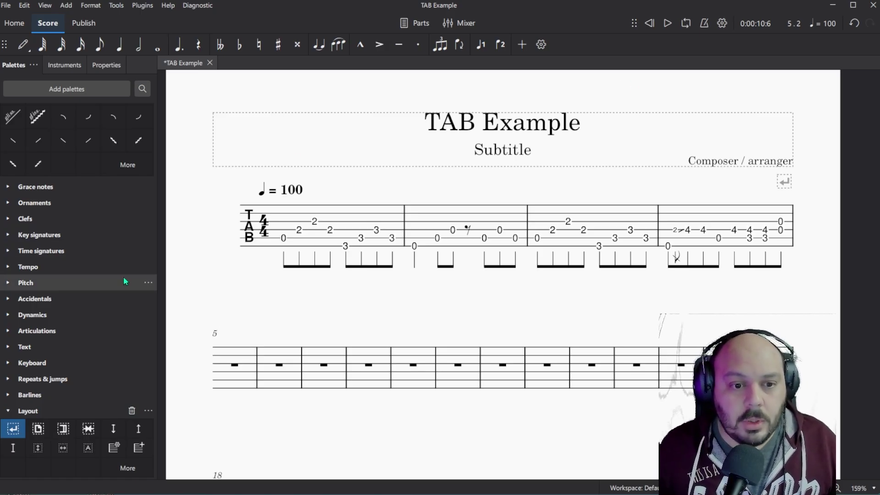
click(67, 66)
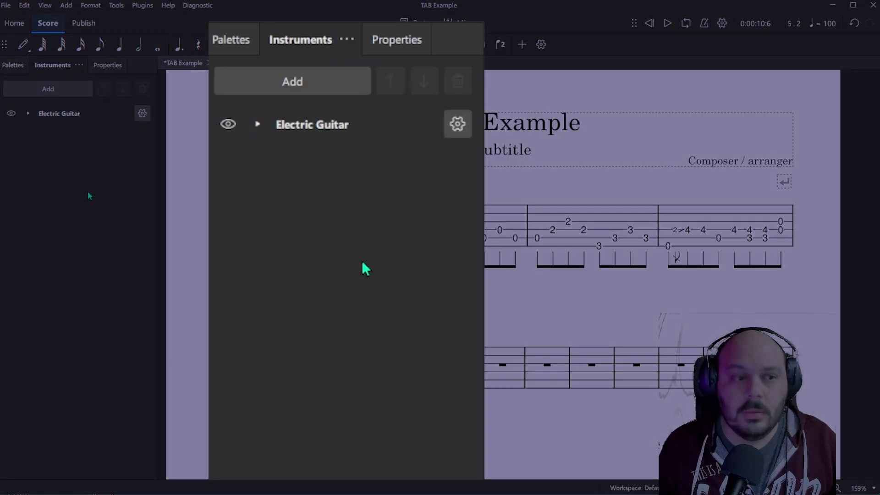
Step: Expand the Electric Guitar entry and open its Tablature staff settings
click(28, 114)
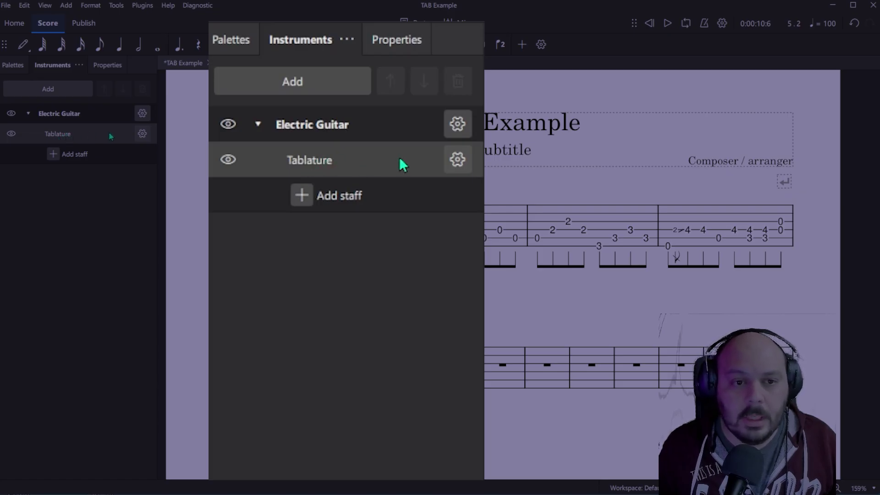
click(457, 160)
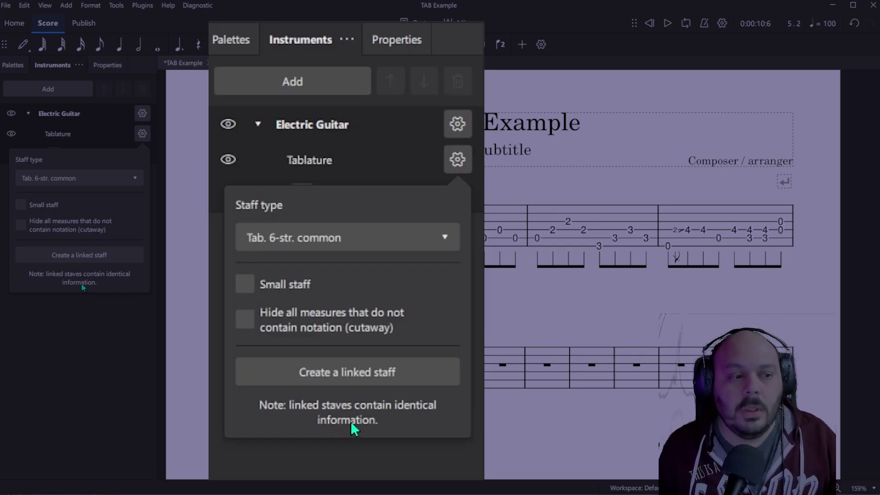
Step: Add a linked copy of the guitar tablature staff and set its staff type to Standard
click(80, 259)
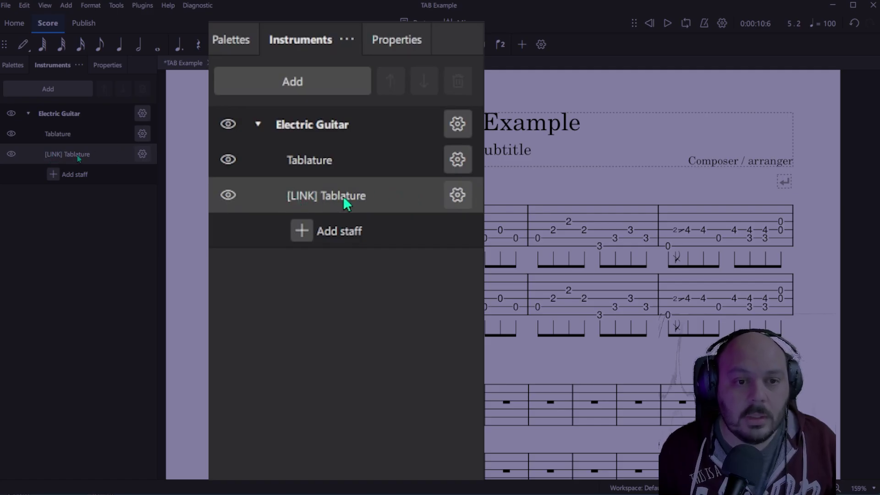
click(142, 154)
click(133, 198)
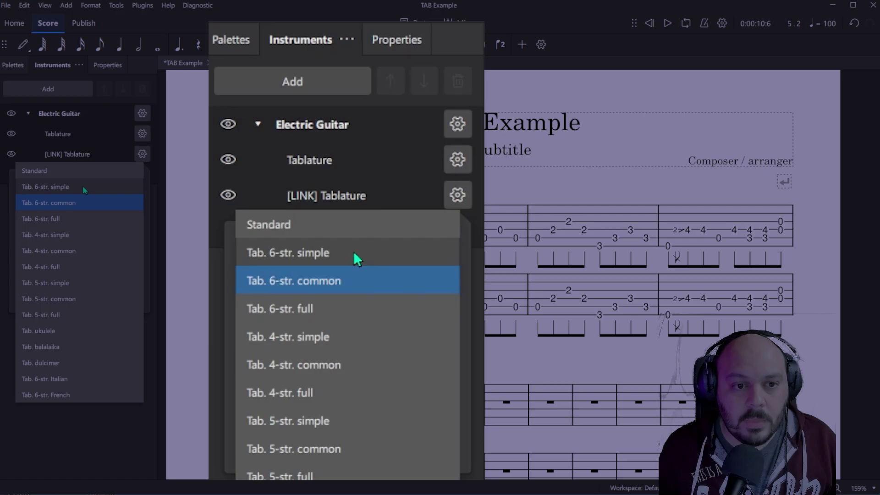
click(34, 171)
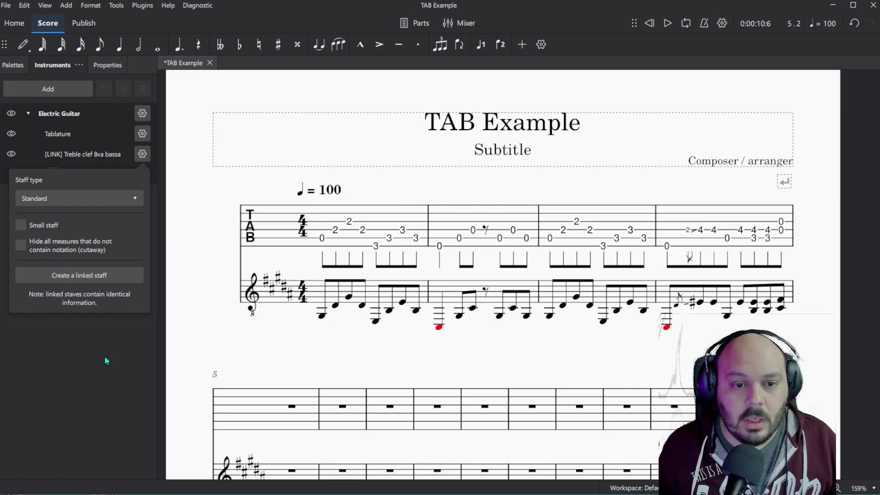
Step: Close the staff settings, then play the tab and notation staves and stop playback
click(105, 356)
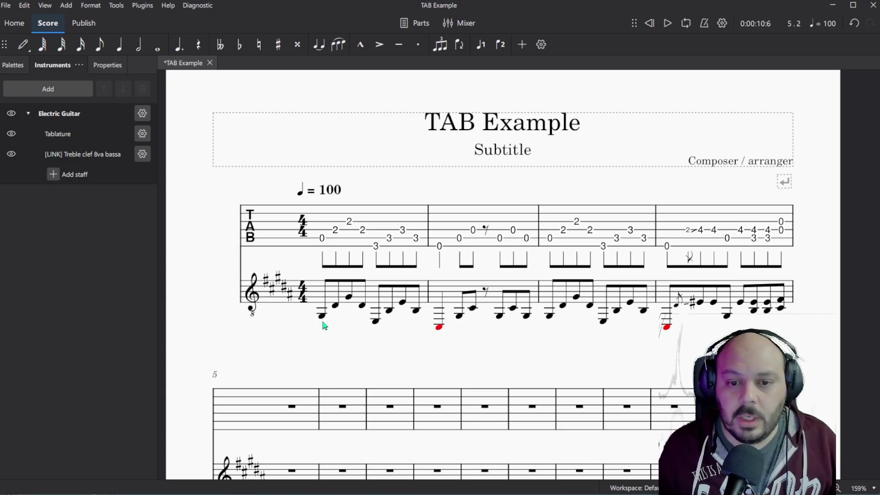
click(667, 24)
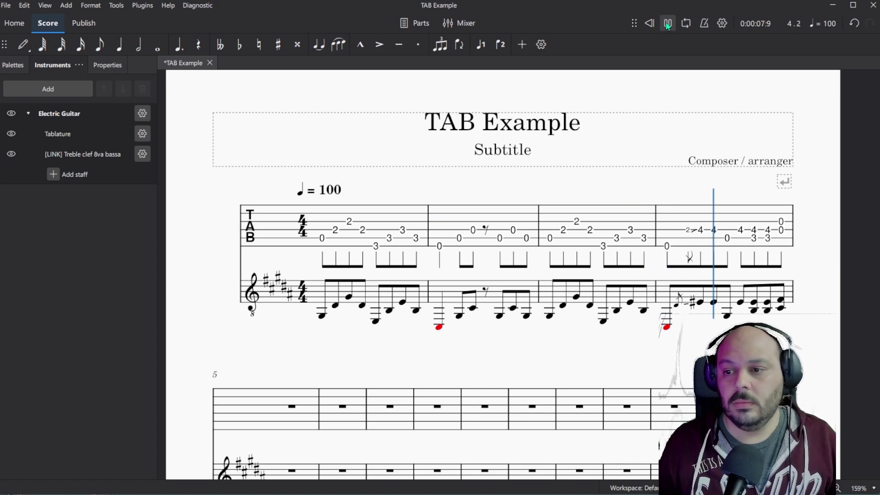
click(668, 26)
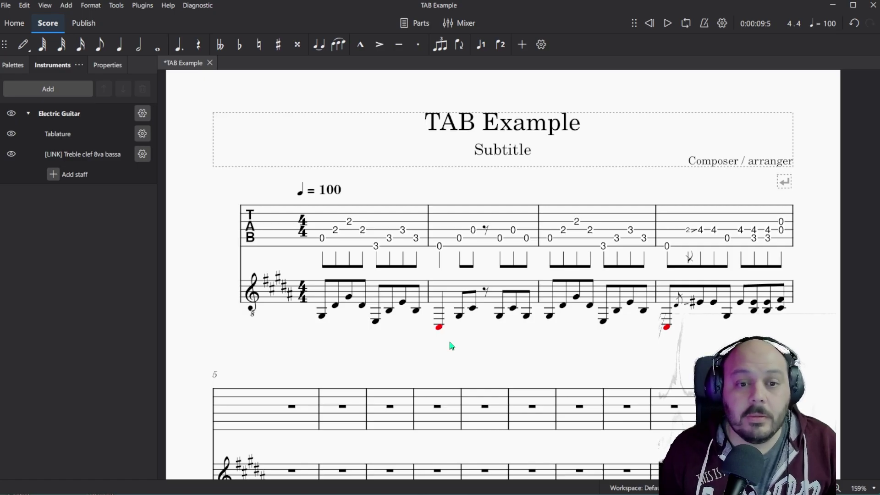
Step: Add an extra Treble clef 8va bassa staff to the Electric Guitar, then delete it
click(65, 175)
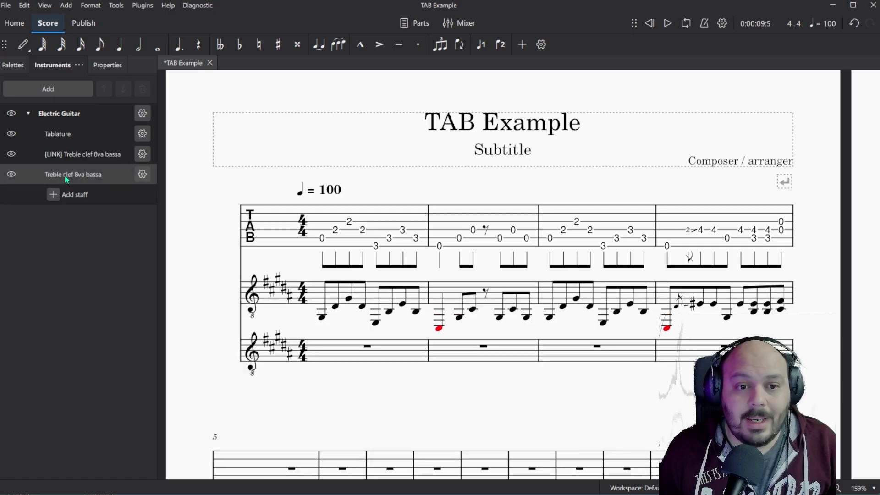
click(373, 359)
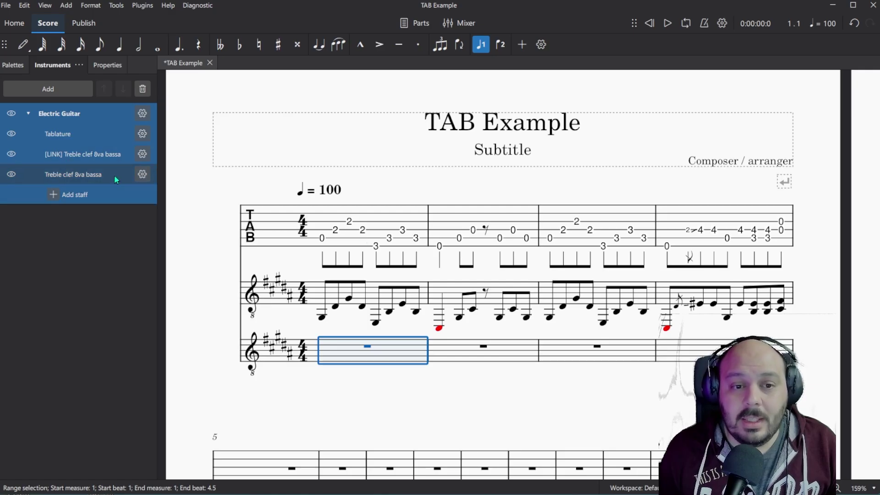
click(101, 176)
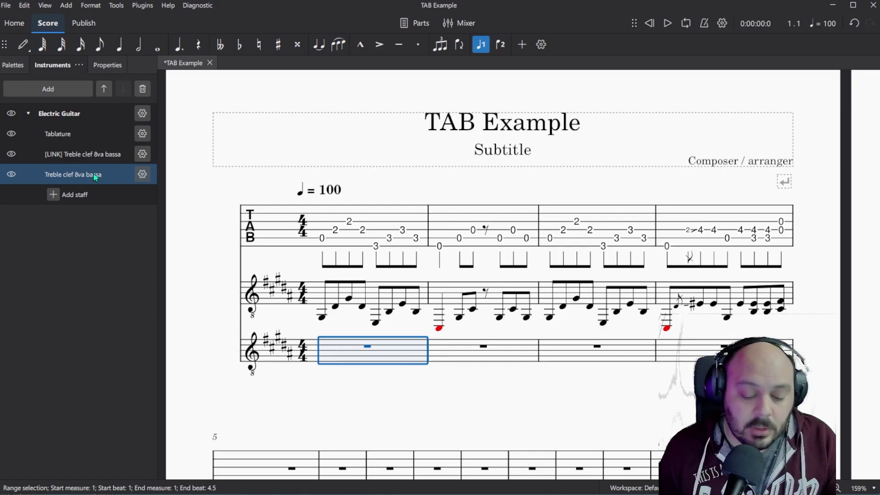
key(Delete)
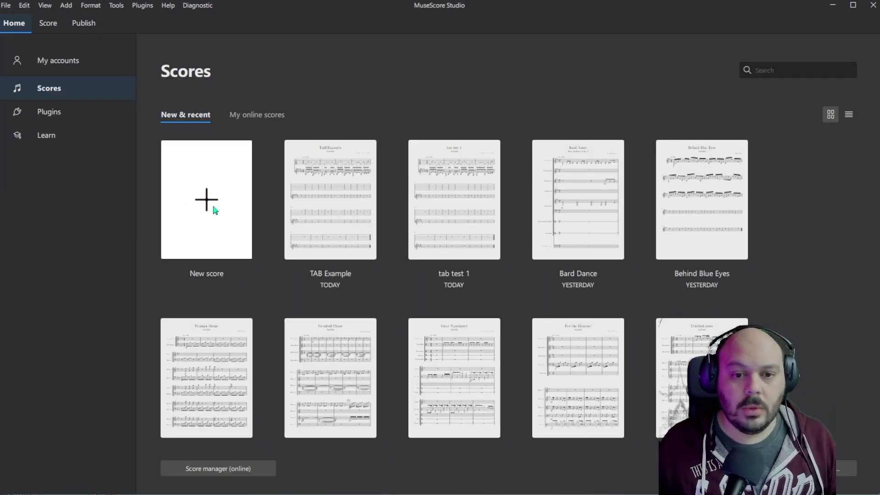
Step: Start a new score with Piano from Keyboards as its only instrument
click(231, 209)
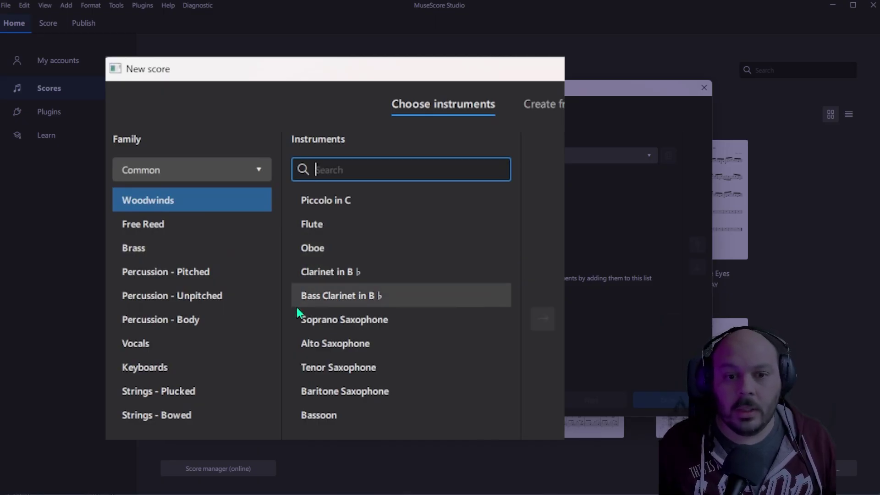
click(161, 372)
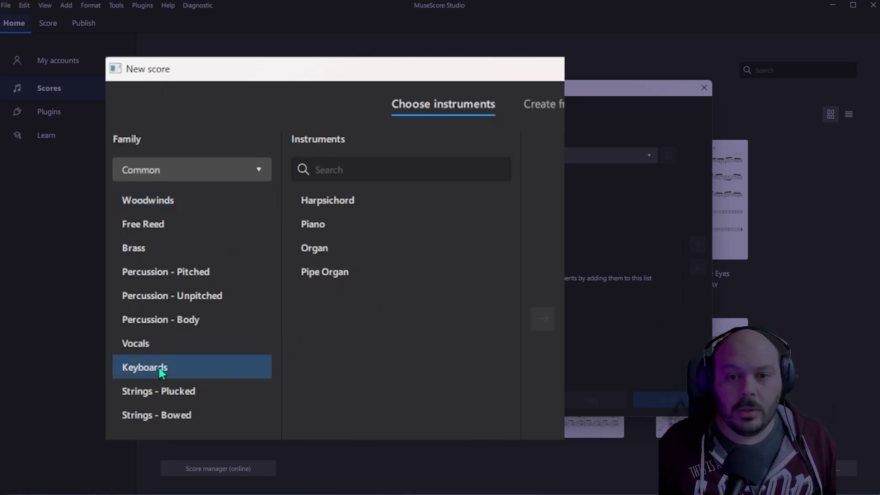
click(351, 224)
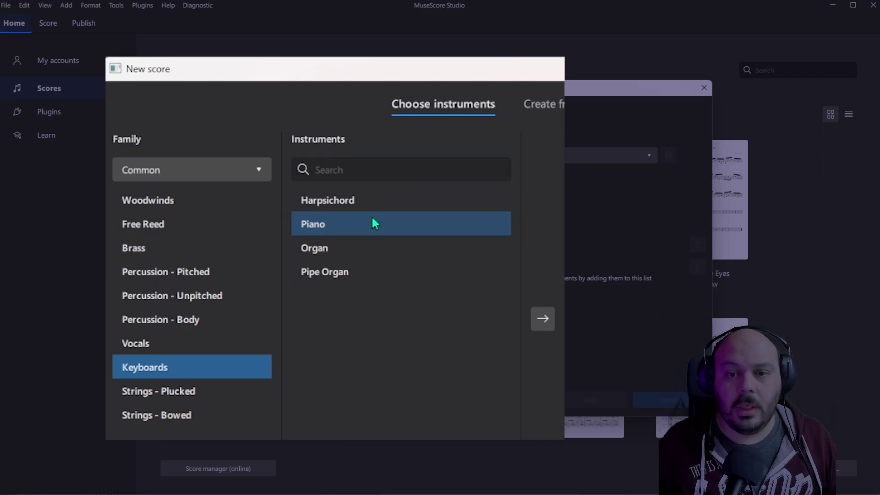
click(543, 318)
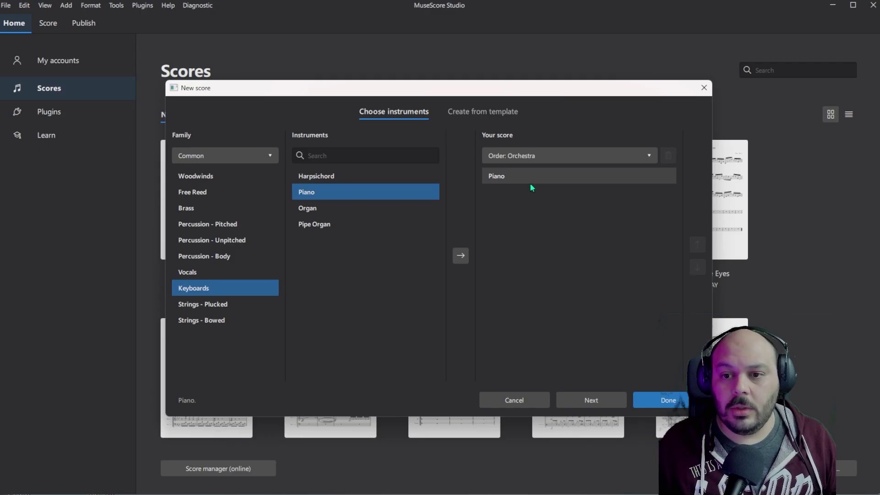
click(586, 398)
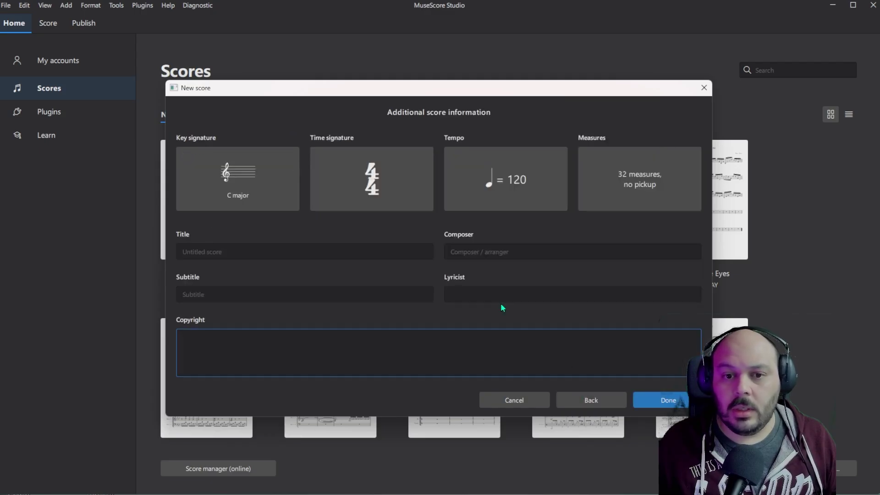
Step: Set the new score's key signature to B major and its tempo to 100
click(267, 178)
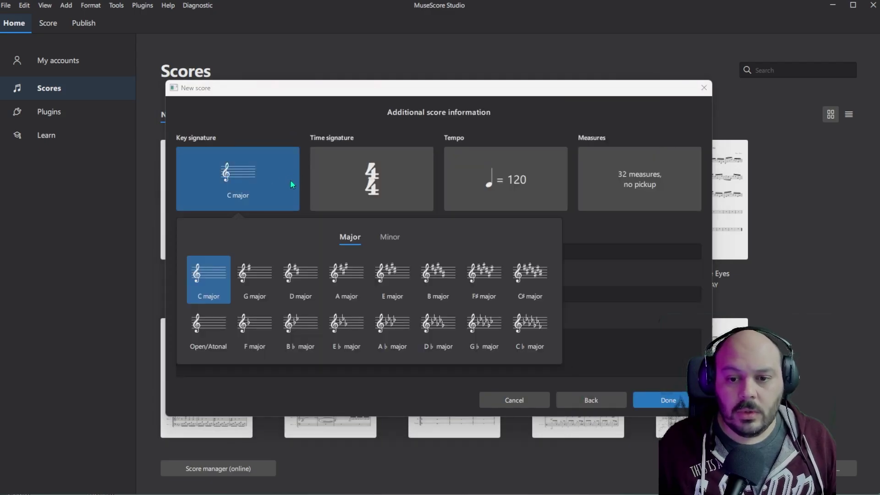
click(449, 275)
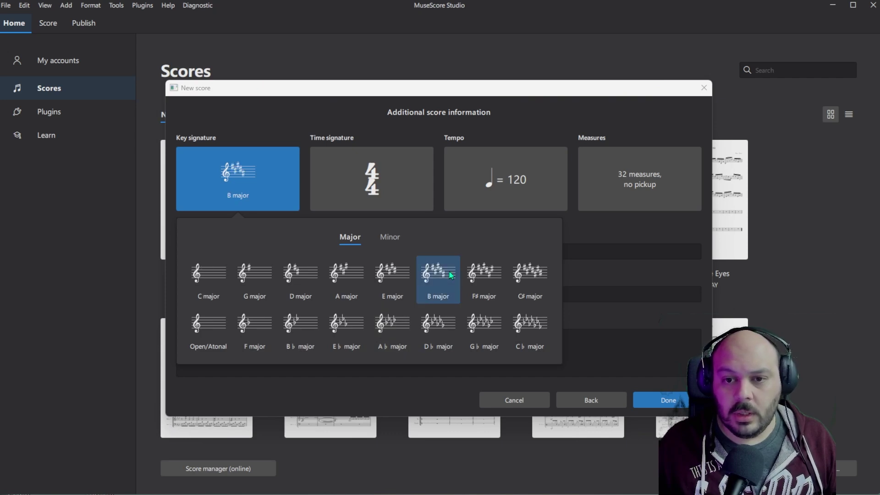
click(662, 233)
click(546, 174)
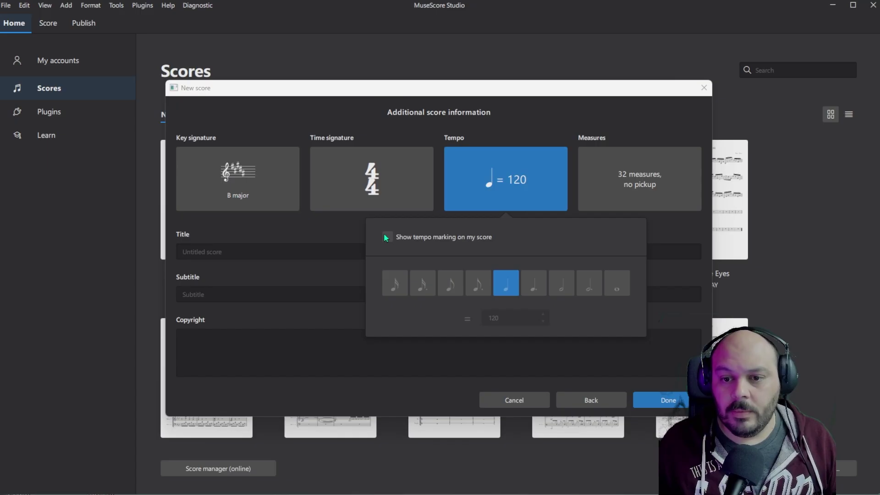
double_click(503, 317)
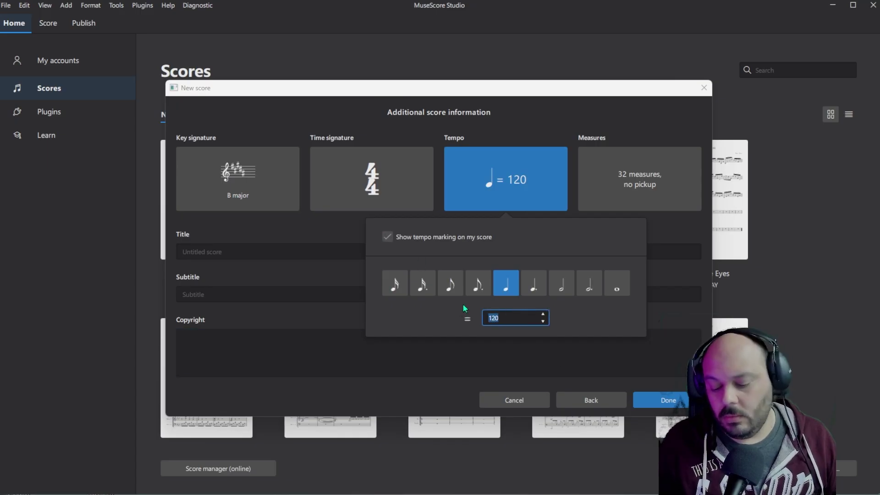
text(100)
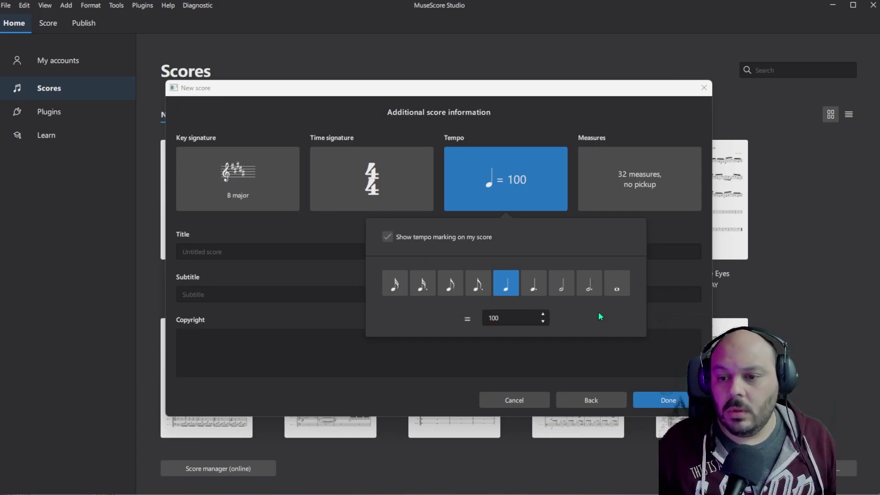
click(663, 298)
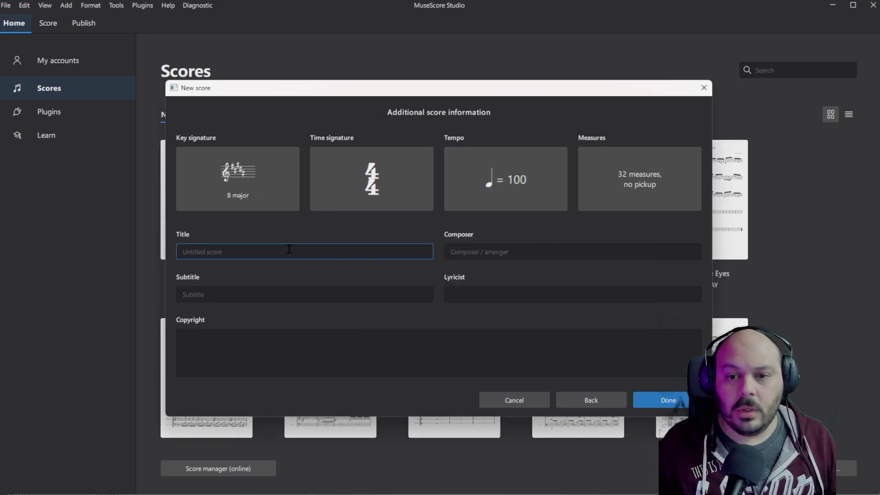
Step: Title the score 'Sheet Music Example' and create it
click(289, 248)
text(SHeet)
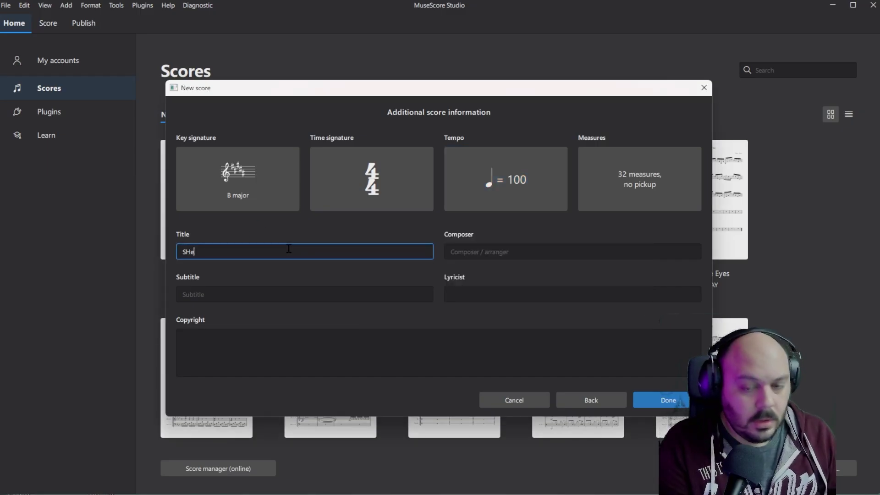
key(BackSpace)
key(BackSpace)
key(BackSpace)
key(BackSpace)
key(BackSpace)
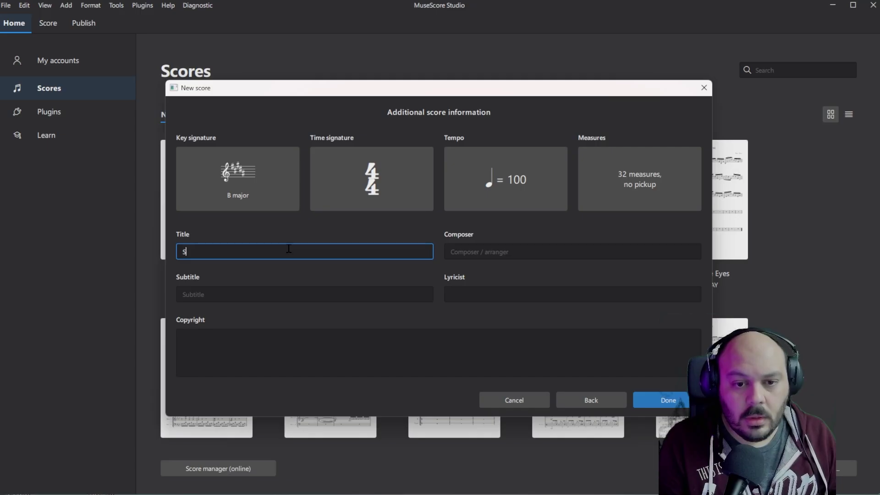
text(heet )
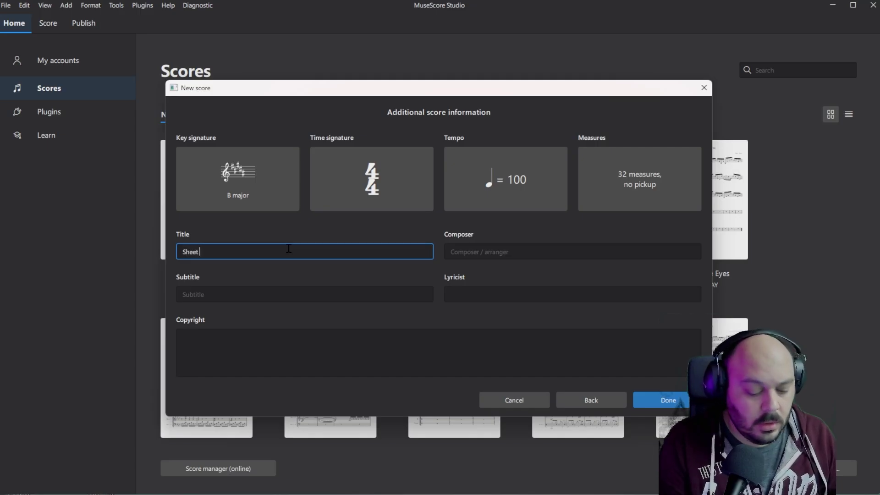
text(Music Example)
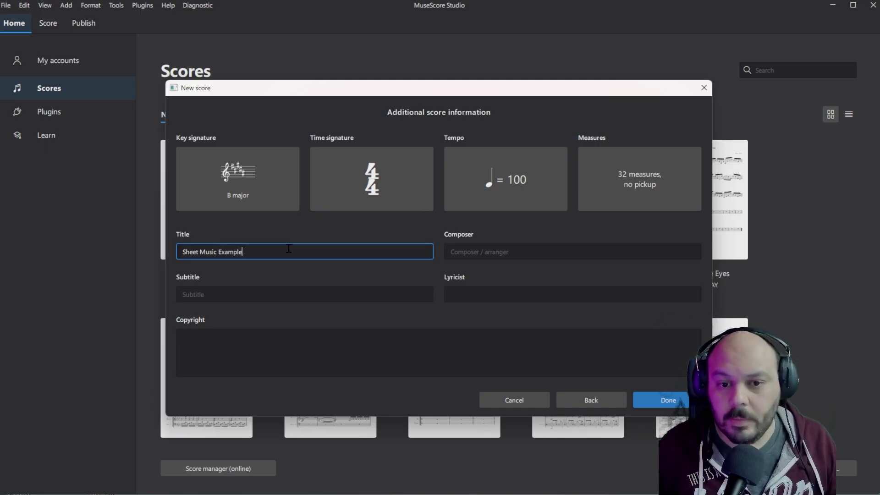
click(375, 268)
click(662, 400)
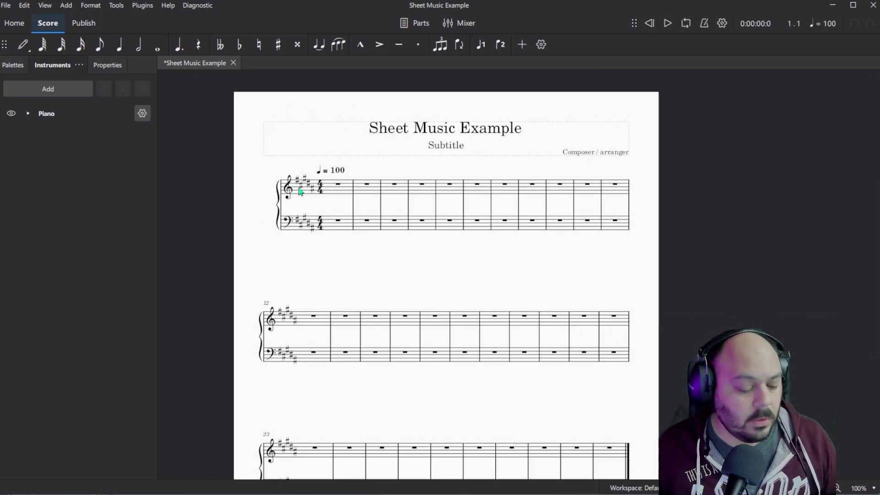
Step: Turn on note entry and fill treble measure 1 with eighth notes
scroll(300, 192, up, 4)
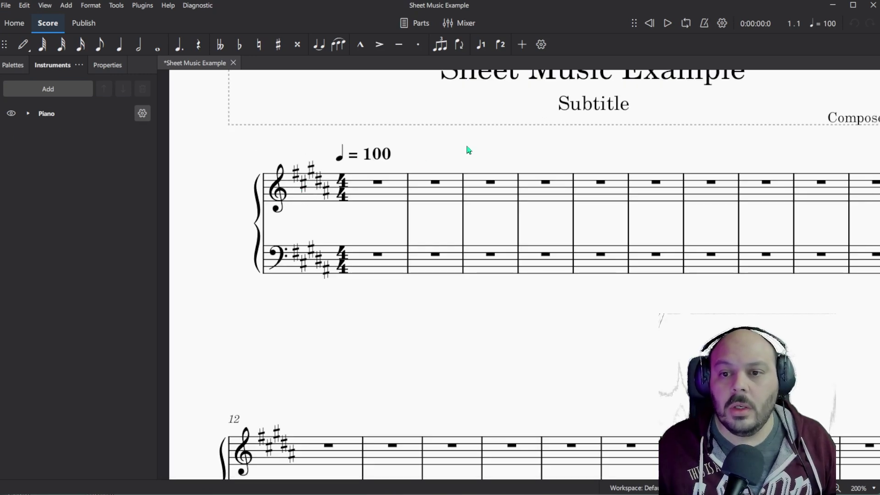
drag(469, 150, 427, 164)
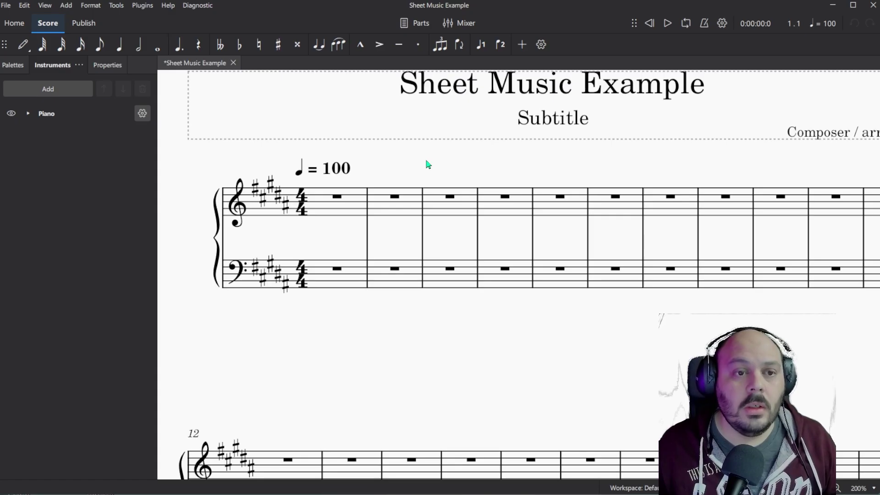
click(25, 48)
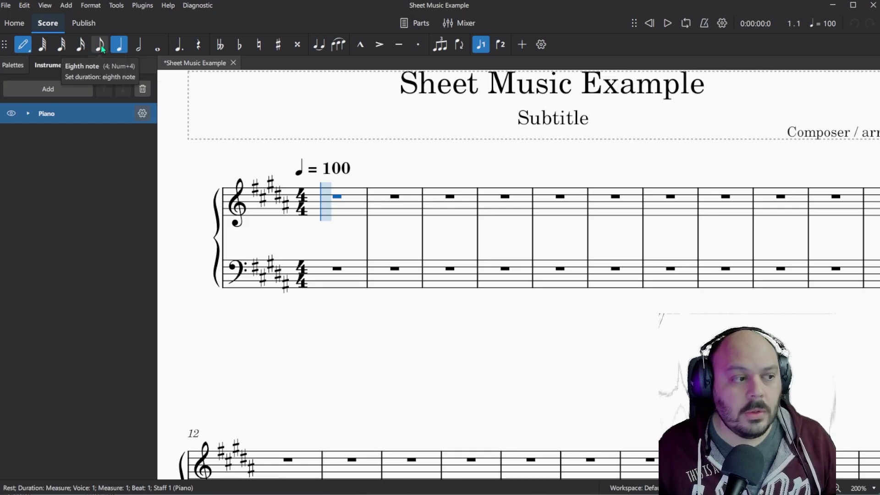
click(342, 206)
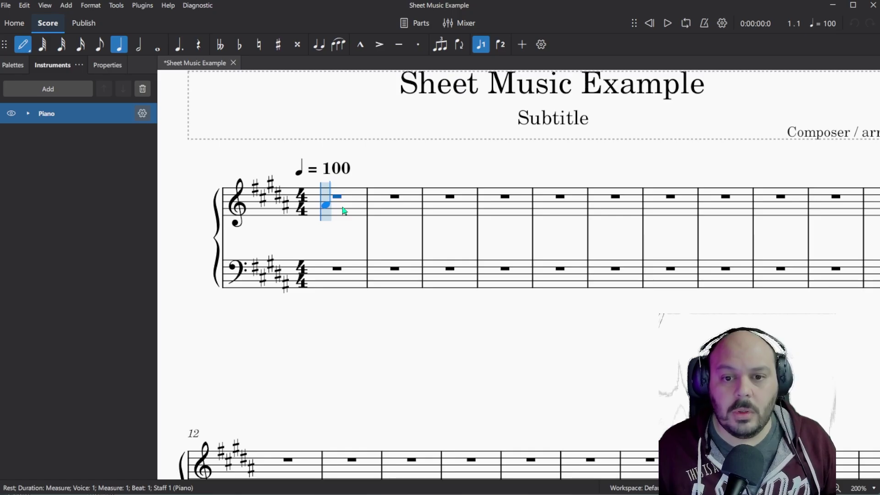
key(3)
click(325, 231)
click(343, 219)
click(360, 208)
click(377, 219)
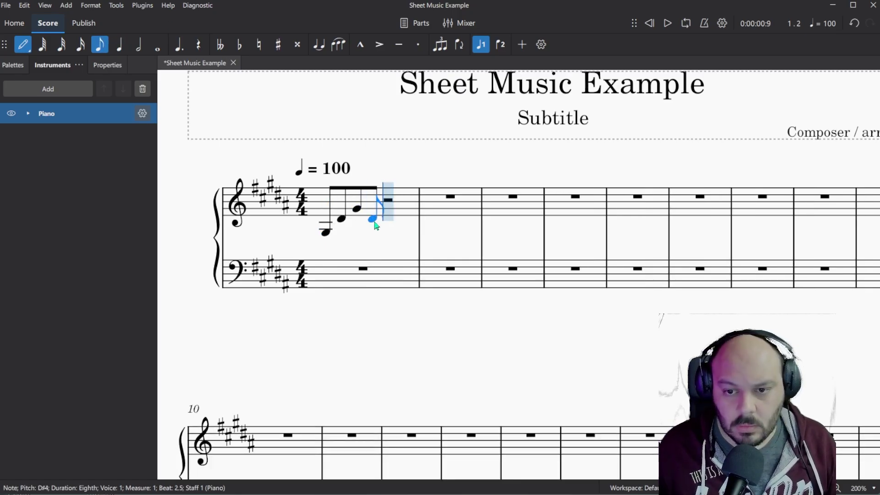
click(393, 238)
click(410, 226)
click(417, 214)
click(433, 225)
Step: Fill measure 2 with eighth notes and a rest, and paste measure 1's pattern into measure 3
click(462, 246)
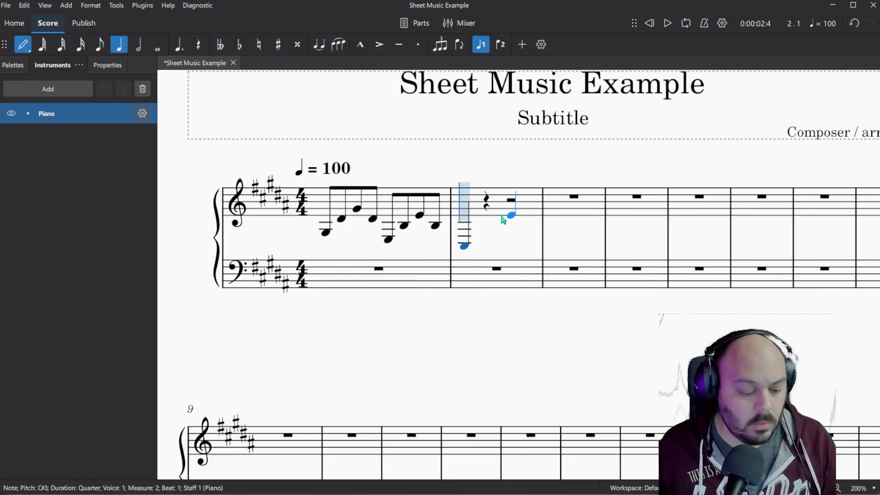
key(4)
key(g)
key(c)
key(0)
key(g)
key(c)
key(g)
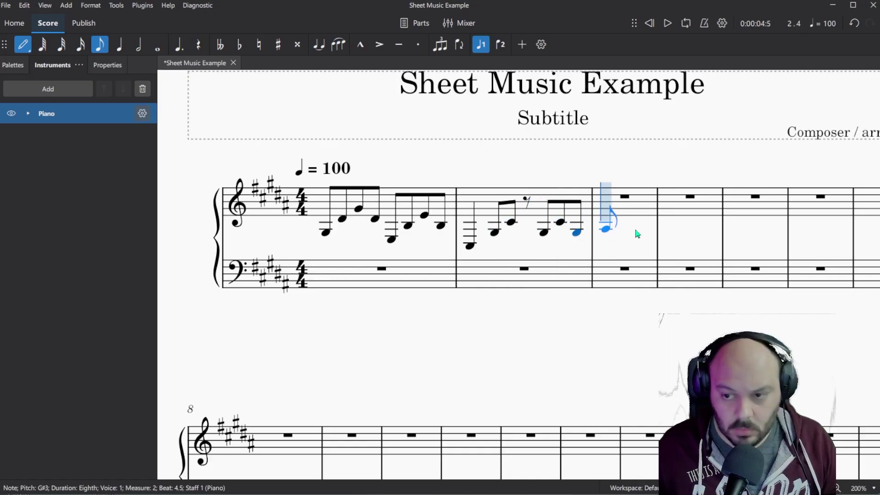
key(ctrl+v)
Step: Enter the eighth notes of measure 4: C, F, F, G, F
scroll(746, 208, up, 3)
click(438, 249)
key(n)
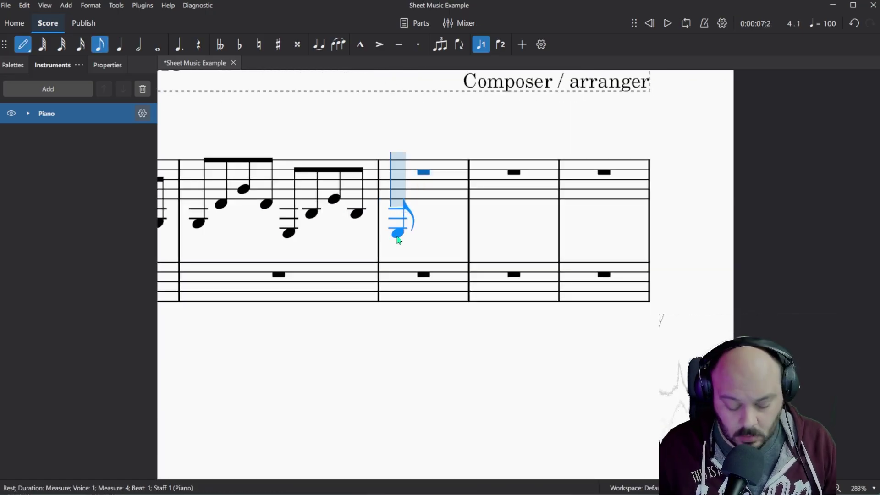
key(c)
key(f)
key(Down)
key(f)
key(g)
key(f)
key(f)
key(f)
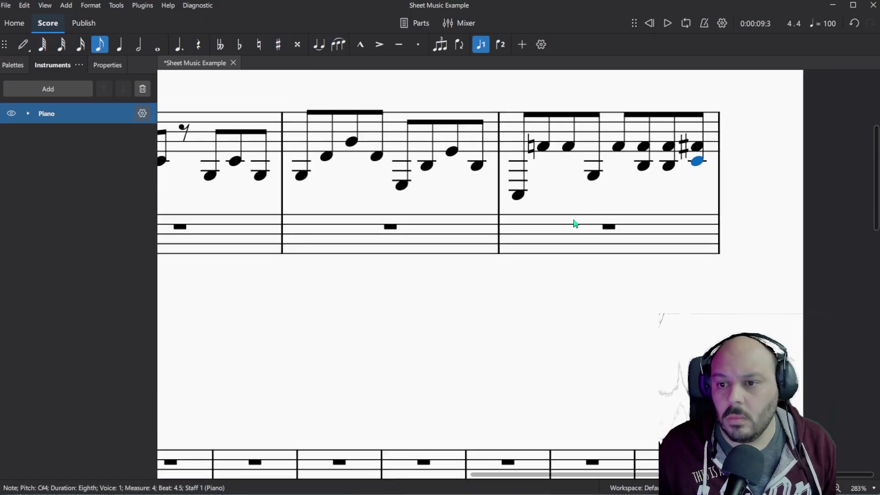
Step: Add a grace note from the Palettes, lower it to D#4, and play the score
click(16, 67)
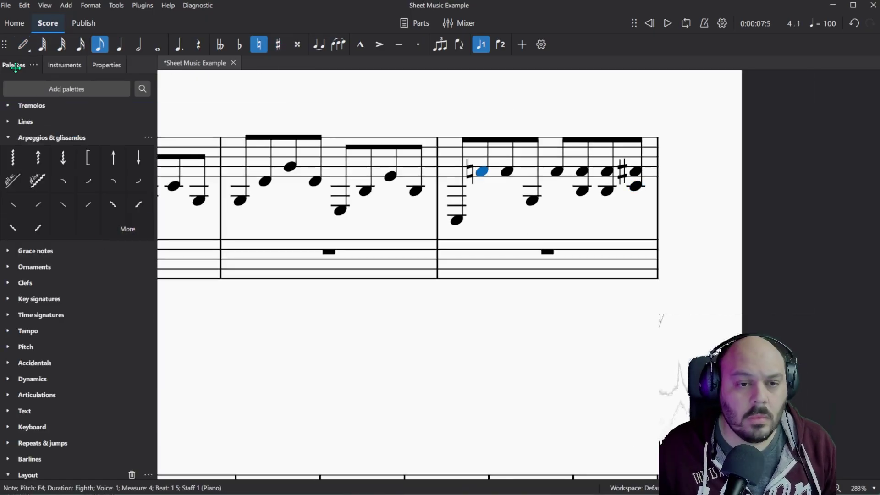
click(36, 250)
click(13, 270)
key(Down)
key(Down)
scroll(486, 318, down, 4)
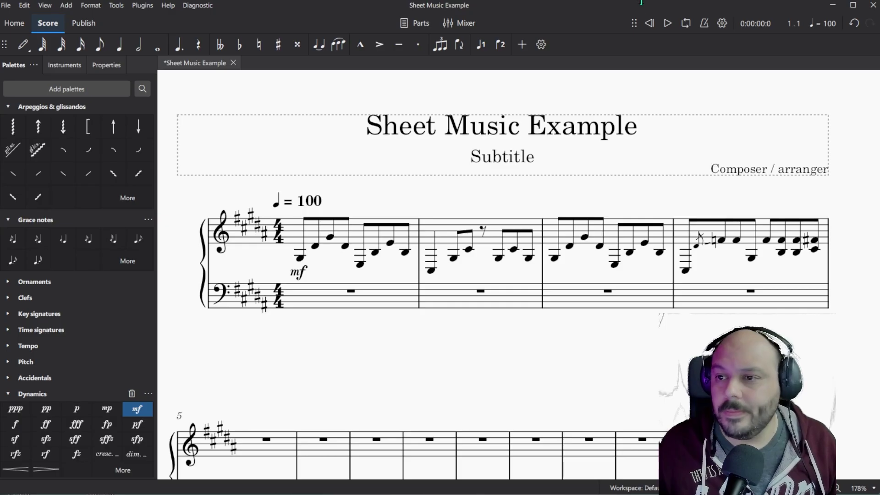
click(667, 24)
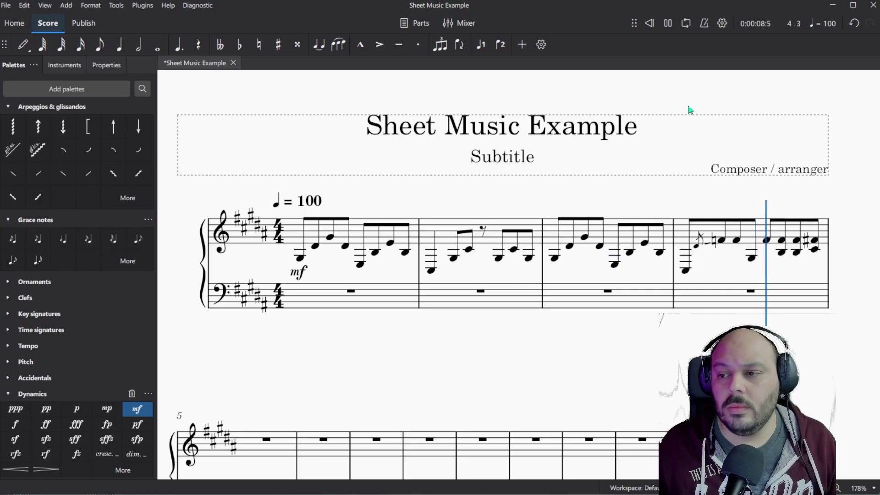
Step: Stop playback and open Add or remove instruments with the I shortcut
key(space)
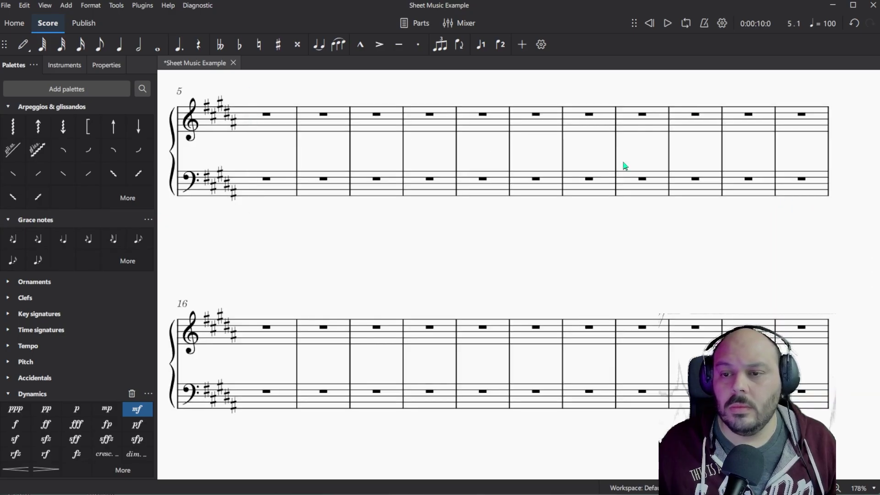
scroll(624, 168, up, 5)
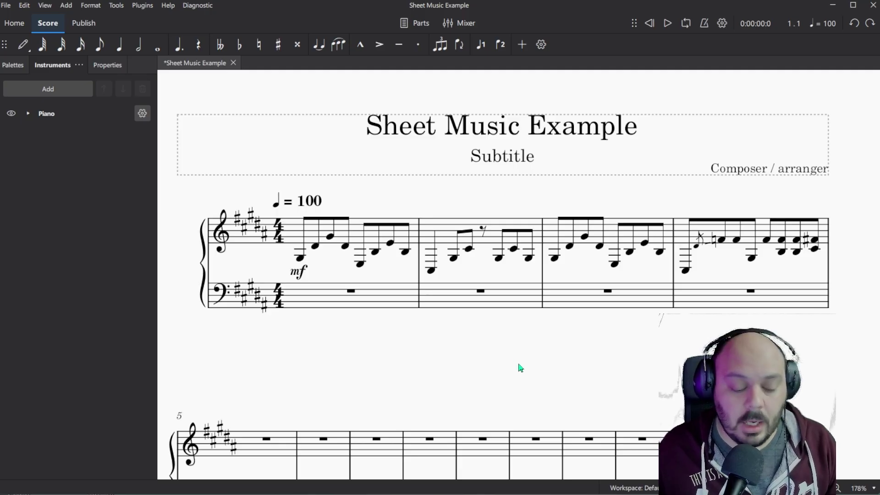
key(i)
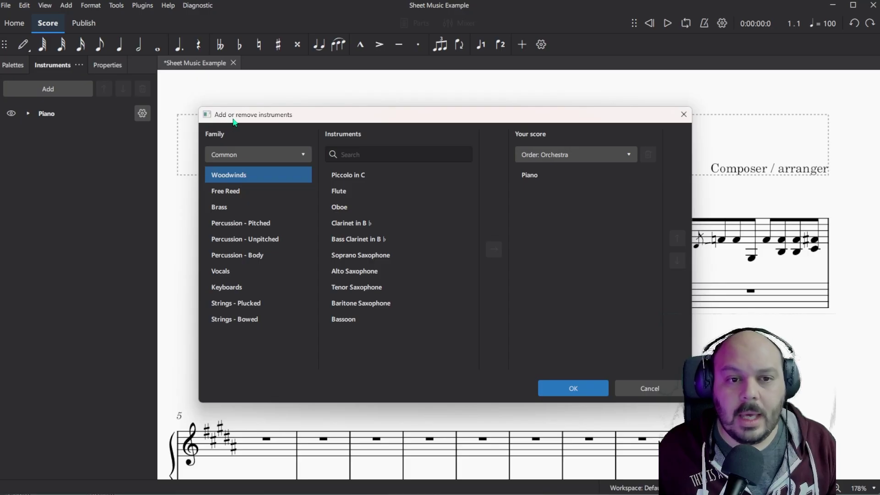
Step: Add an Electric Guitar (tablature) from Strings - Plucked beneath the Piano
click(645, 389)
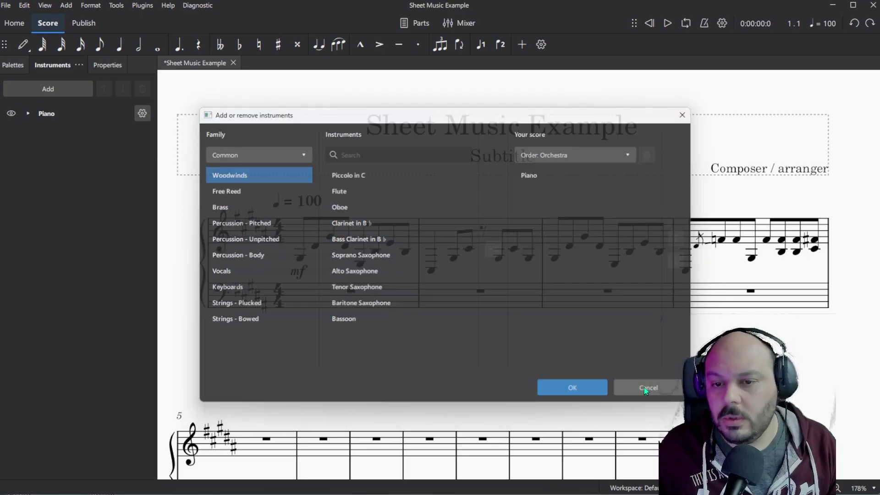
click(54, 92)
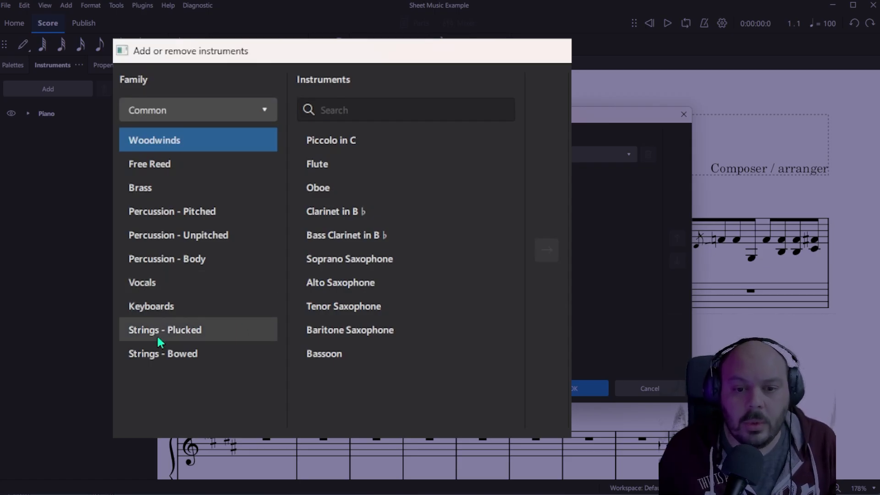
click(191, 338)
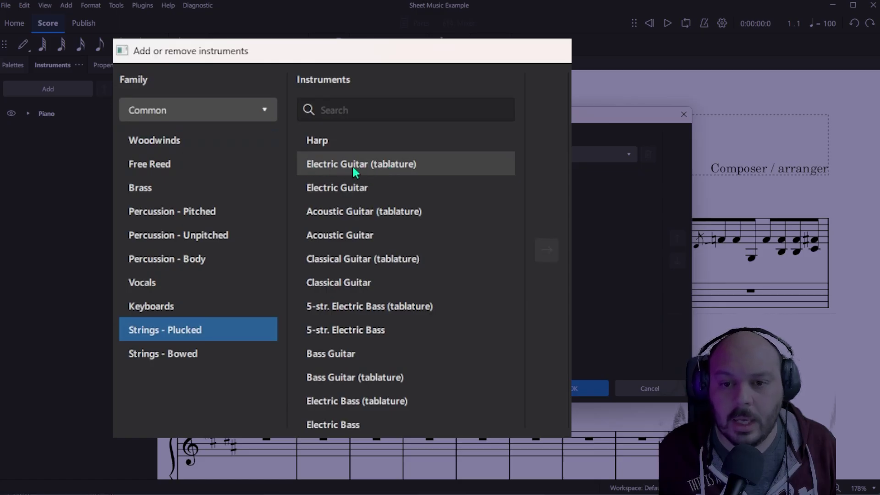
click(385, 169)
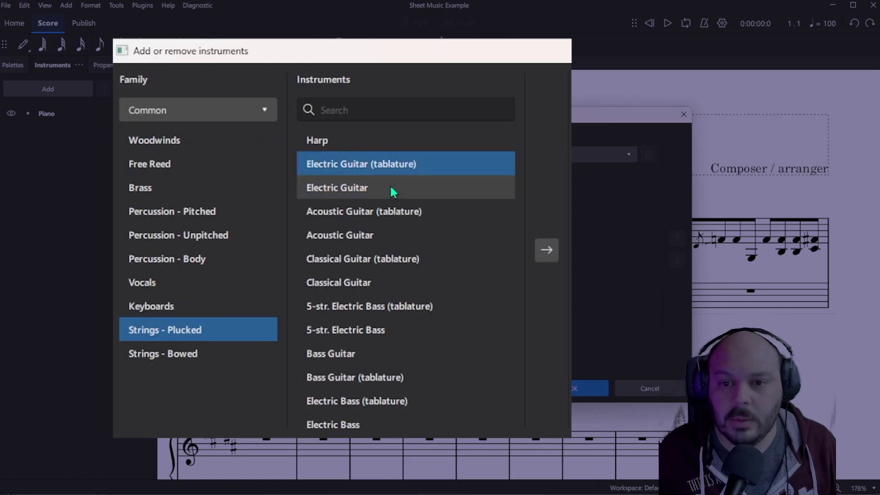
click(543, 254)
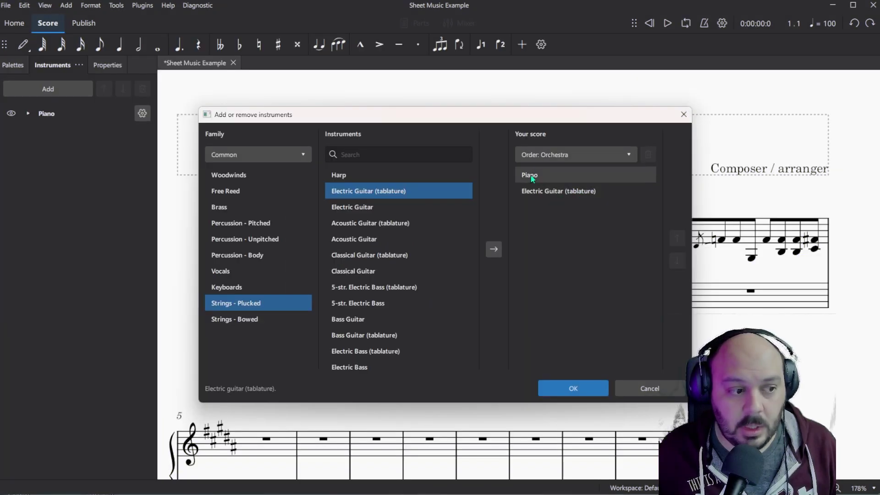
click(573, 389)
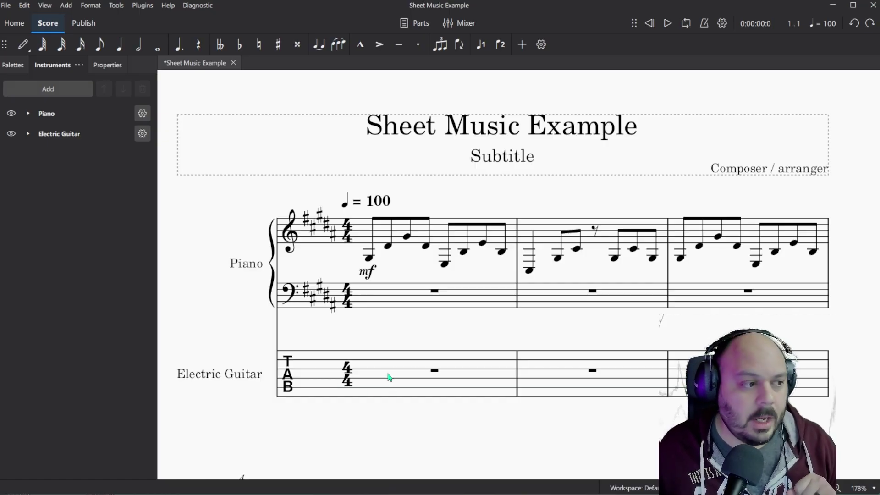
scroll(414, 333, down, 2)
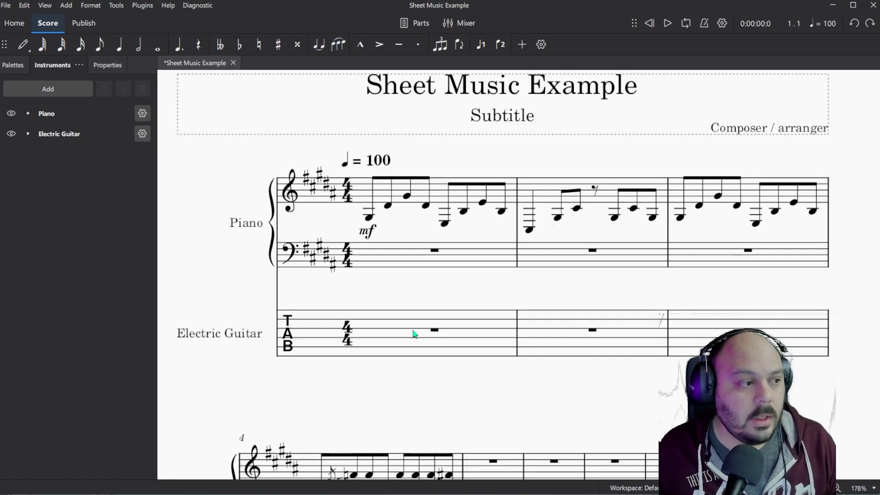
Step: Retune the guitar strings in Staff/Part properties to D#4, A#3, F#3, C#3, G#2 and C#2
right_click(414, 334)
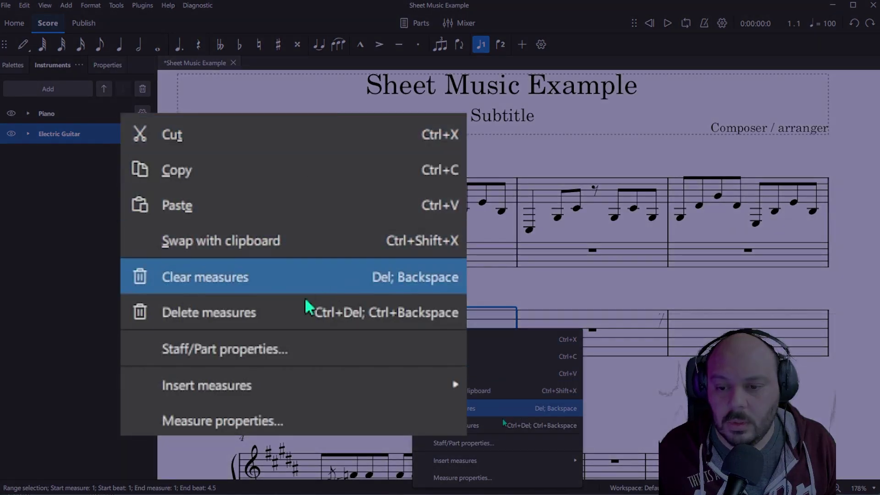
click(482, 447)
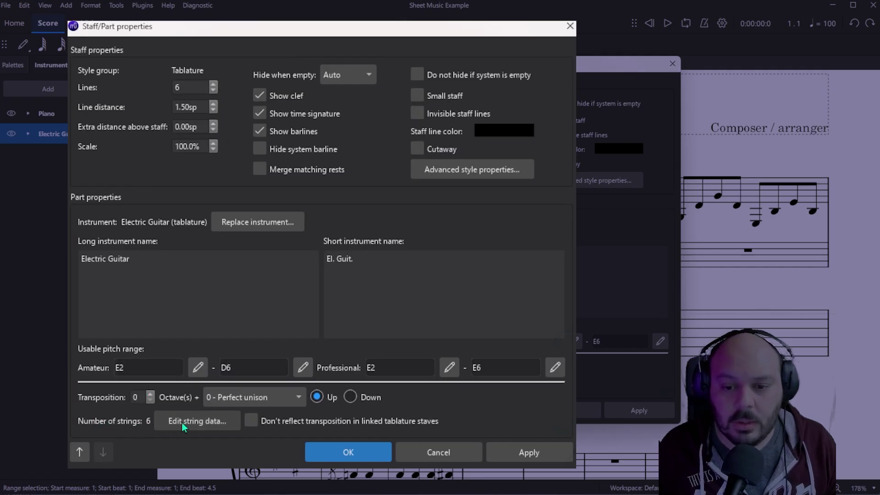
click(194, 420)
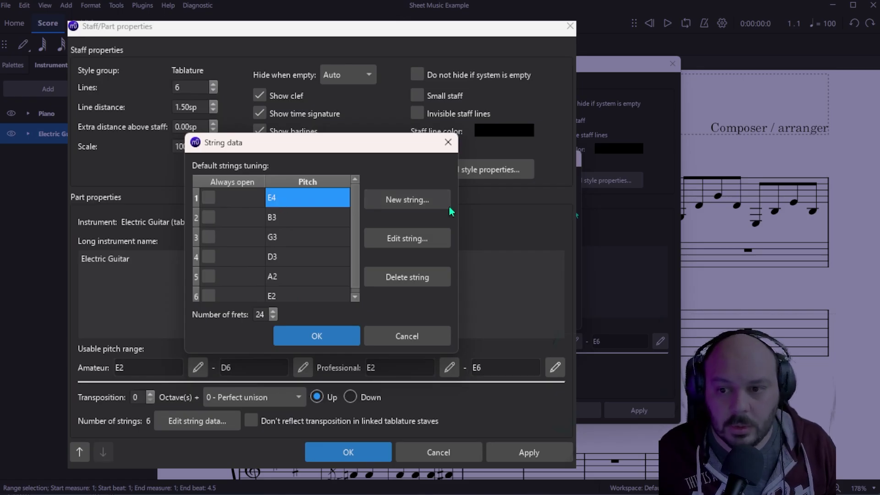
click(399, 238)
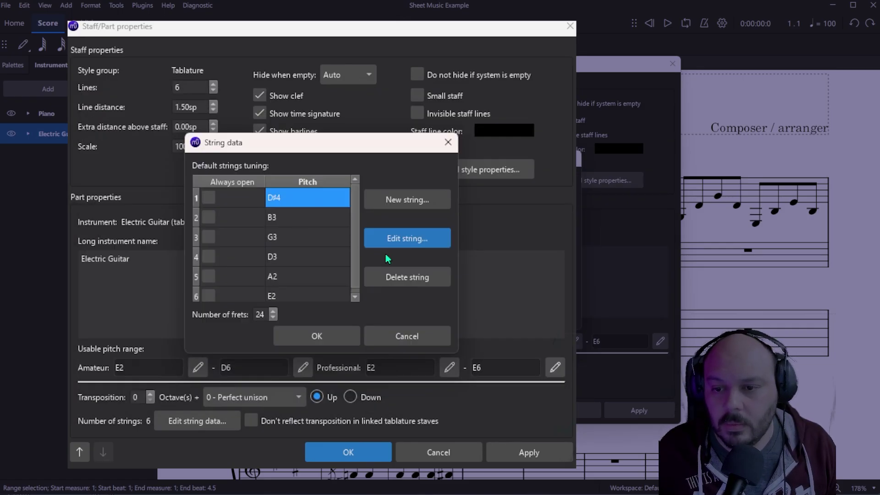
click(307, 217)
click(407, 238)
click(342, 277)
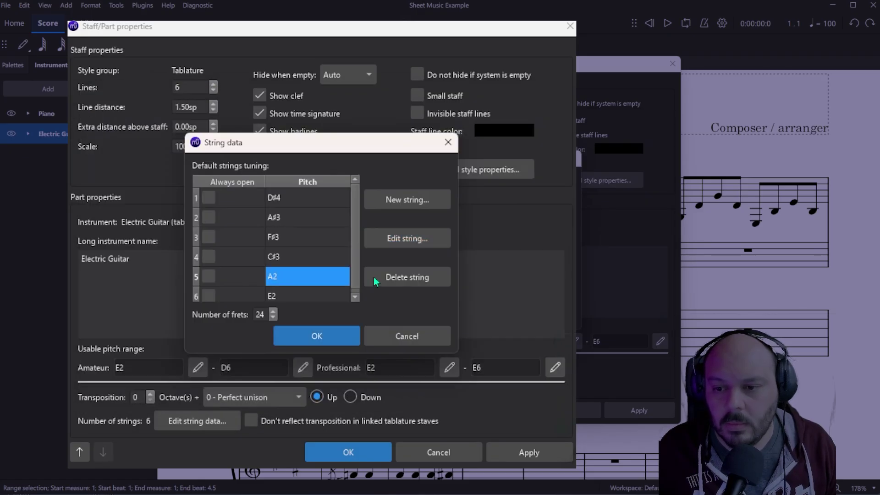
click(407, 238)
click(449, 381)
click(307, 296)
click(316, 336)
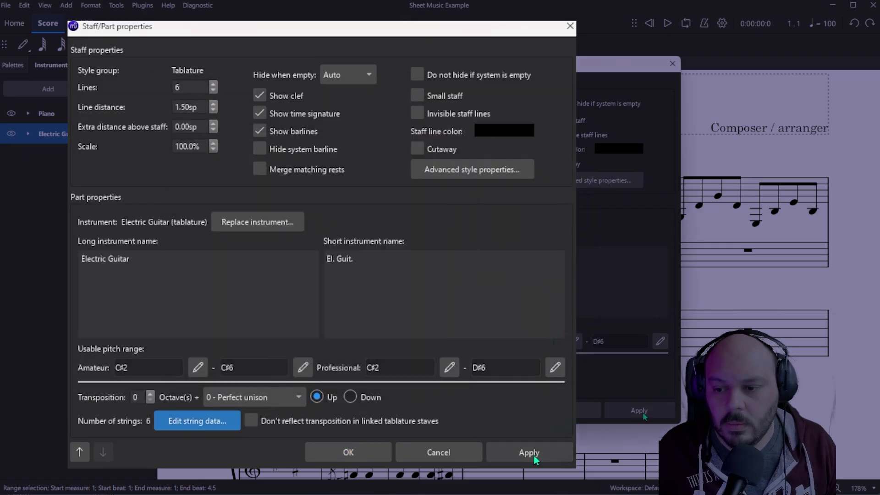
click(362, 453)
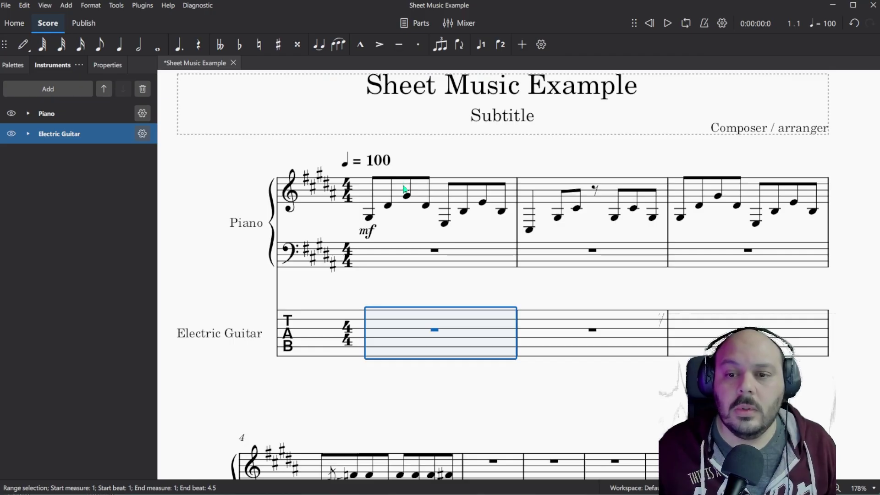
Step: Select piano measures 1–4 and paste them into guitar tab measure 1
click(388, 190)
scroll(506, 294, down, 3)
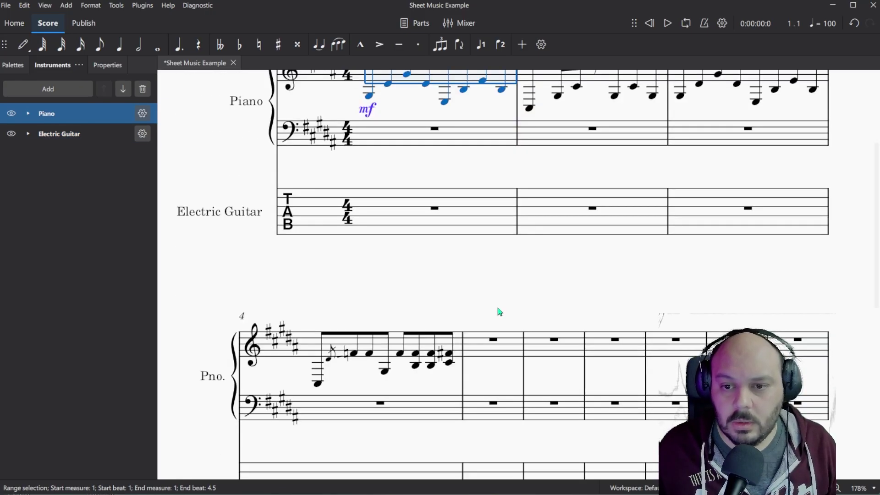
shift+click(398, 348)
scroll(490, 284, up, 3)
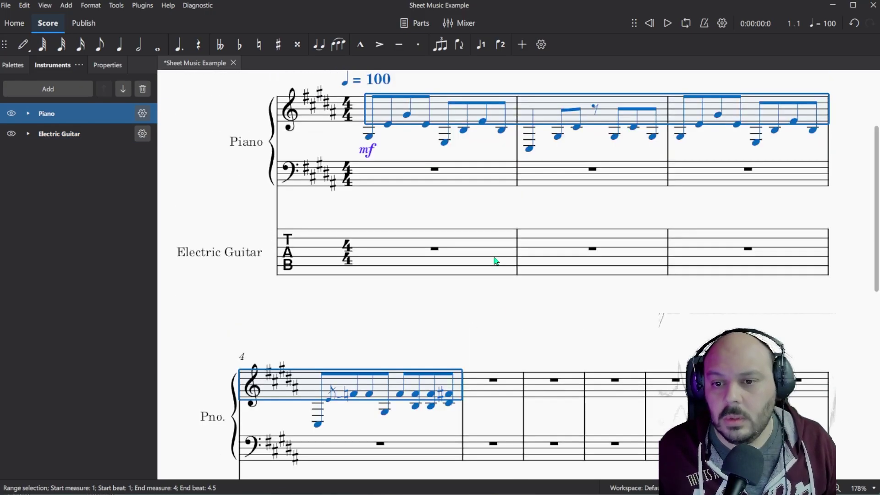
click(515, 317)
key(ctrl+v)
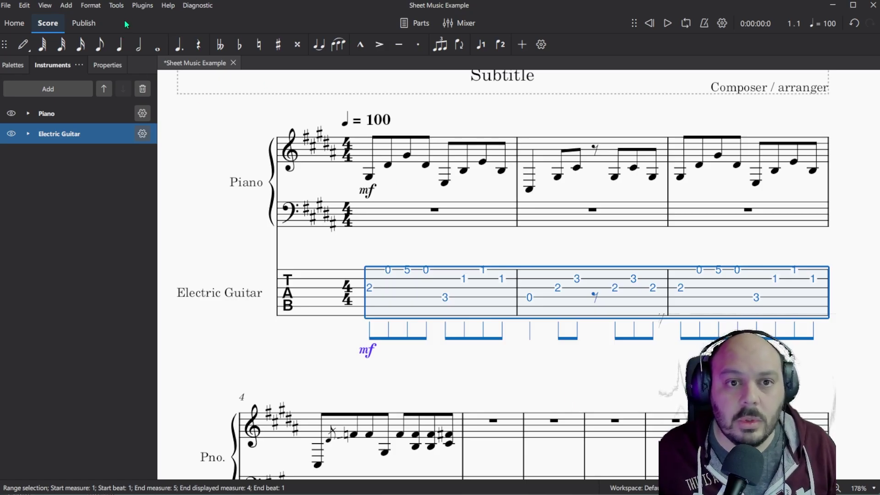
Step: Transpose the selected guitar tab measures down by interval, a perfect octave, then deselect
click(117, 6)
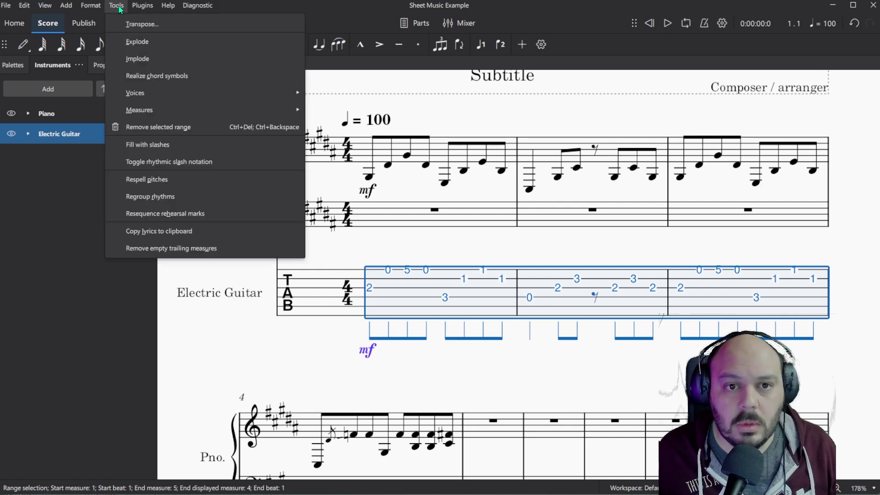
click(147, 27)
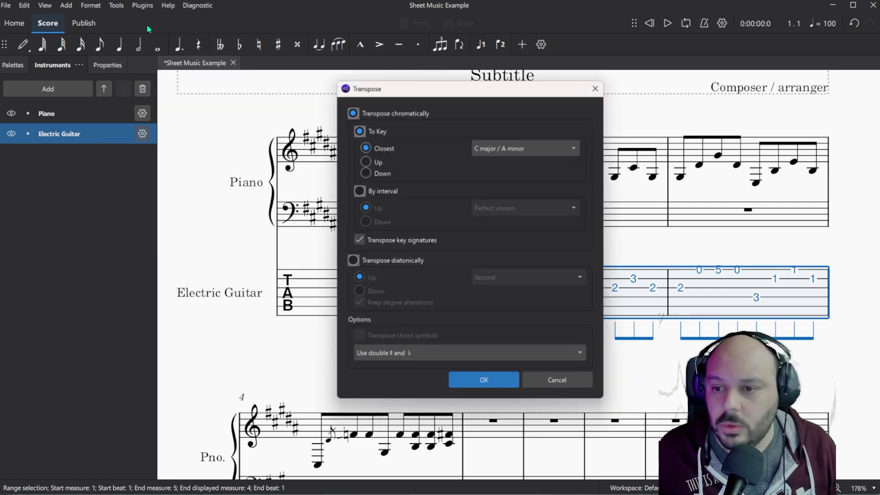
click(360, 191)
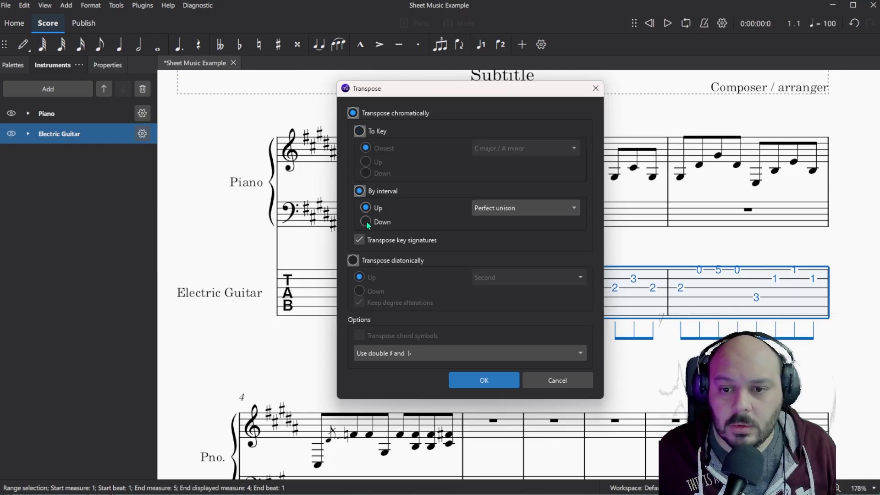
click(366, 222)
click(477, 210)
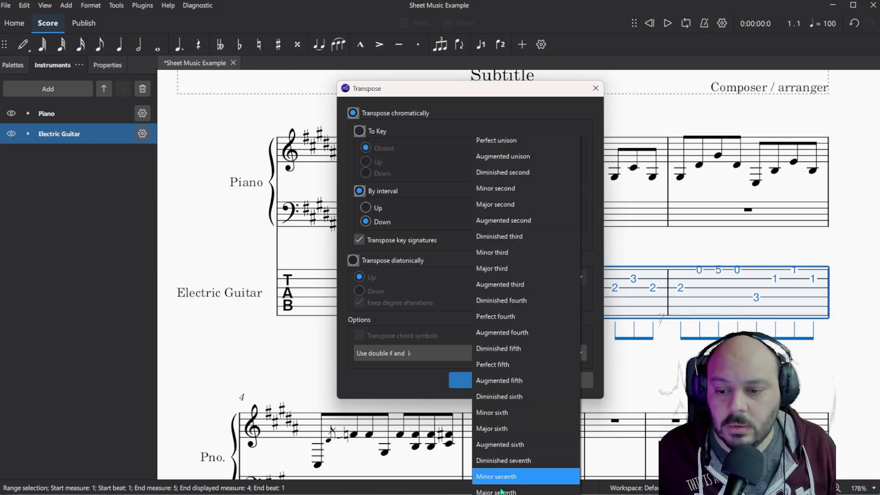
click(542, 316)
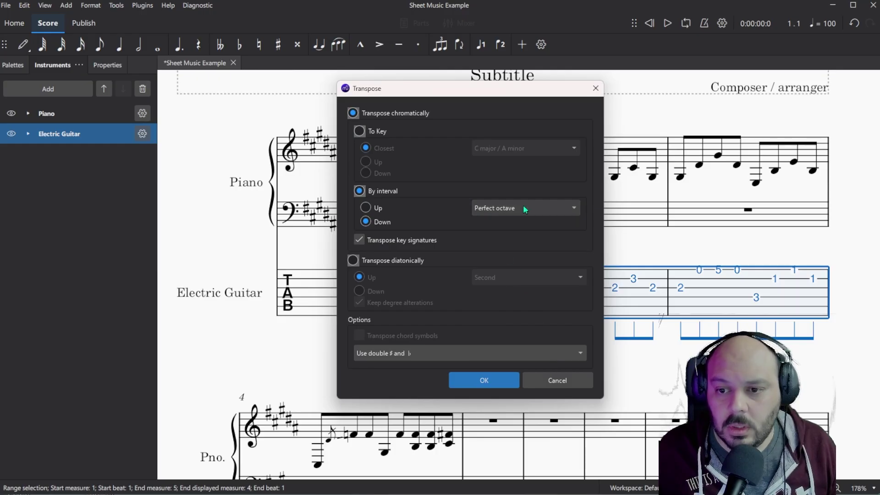
click(485, 381)
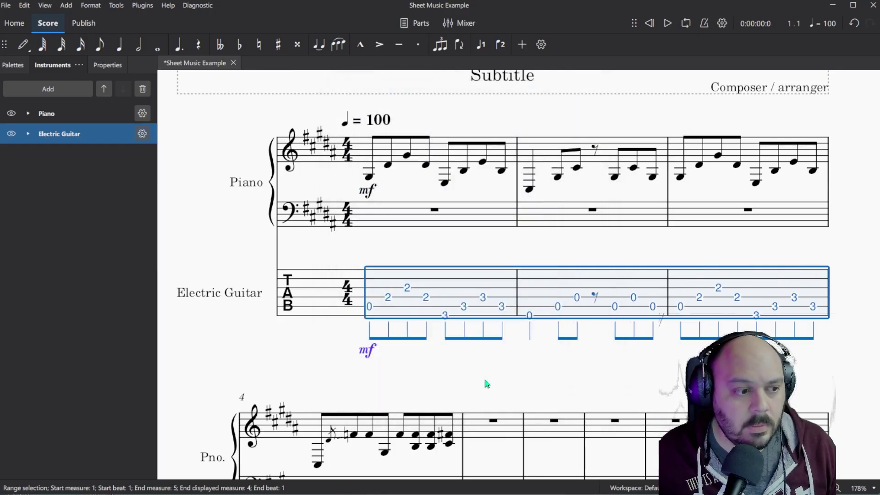
click(524, 386)
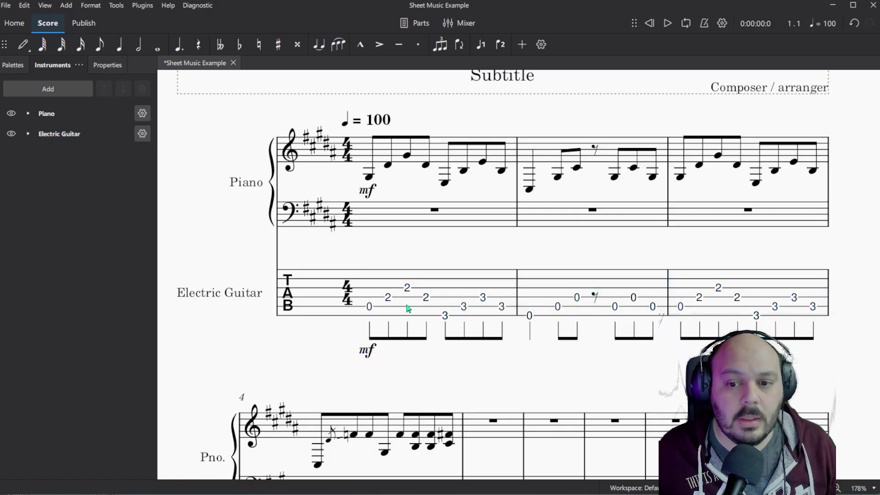
Step: Play back the score, then stop playback
scroll(773, 317, down, 3)
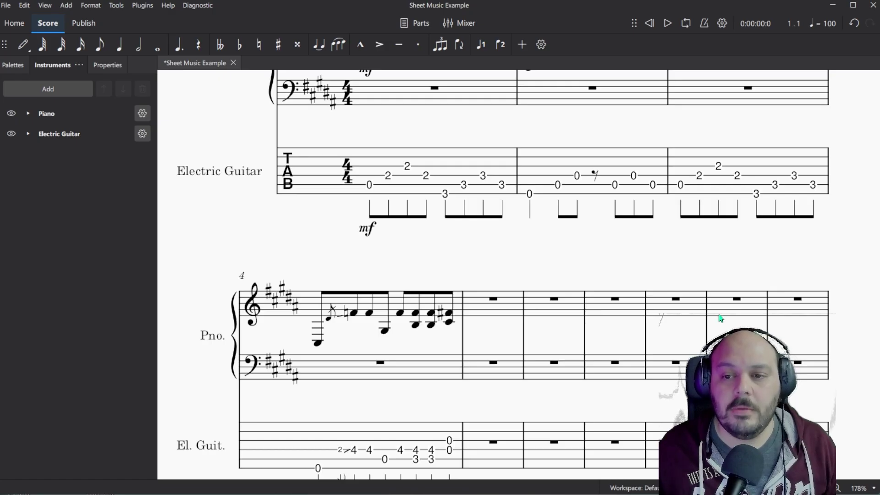
click(667, 24)
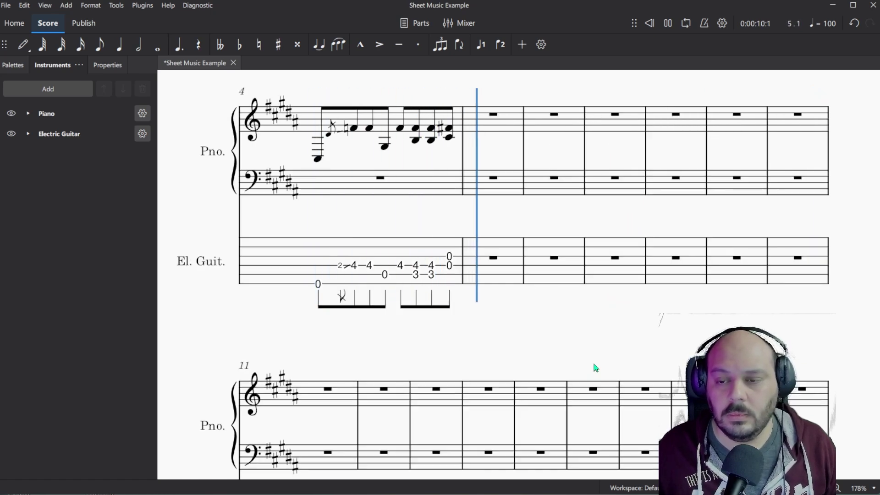
key(space)
Step: Raise the beat-2 treble note in piano measure 1 from E4 to G#4
scroll(596, 339, up, 5)
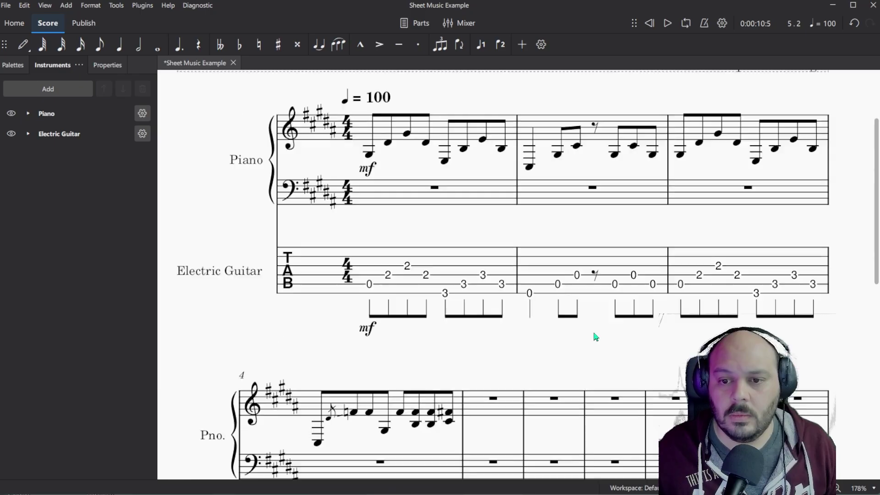
scroll(596, 338, up, 2)
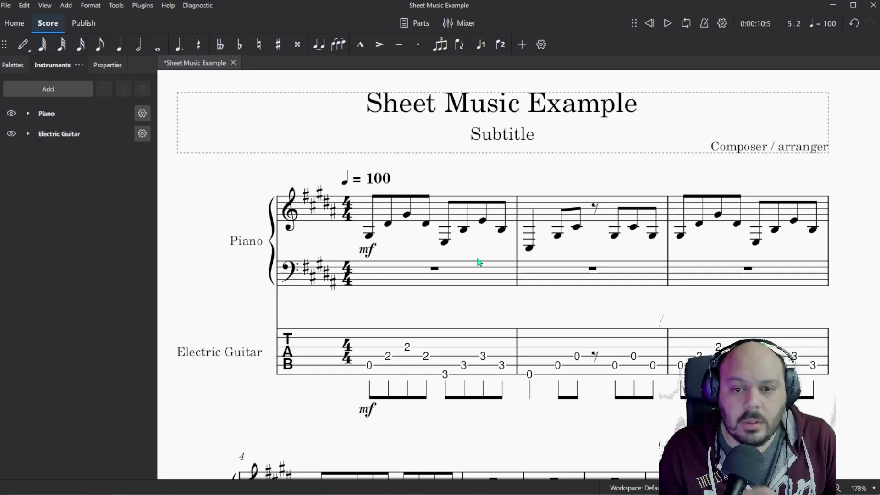
click(407, 218)
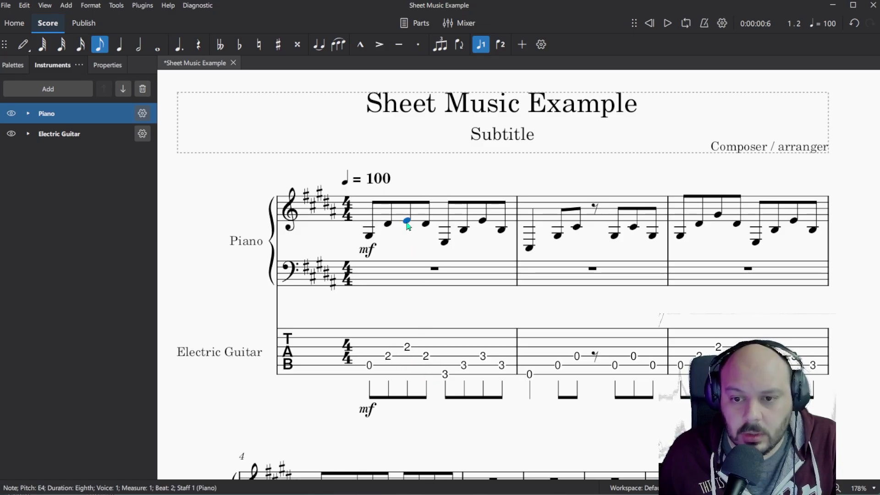
drag(408, 225, 409, 220)
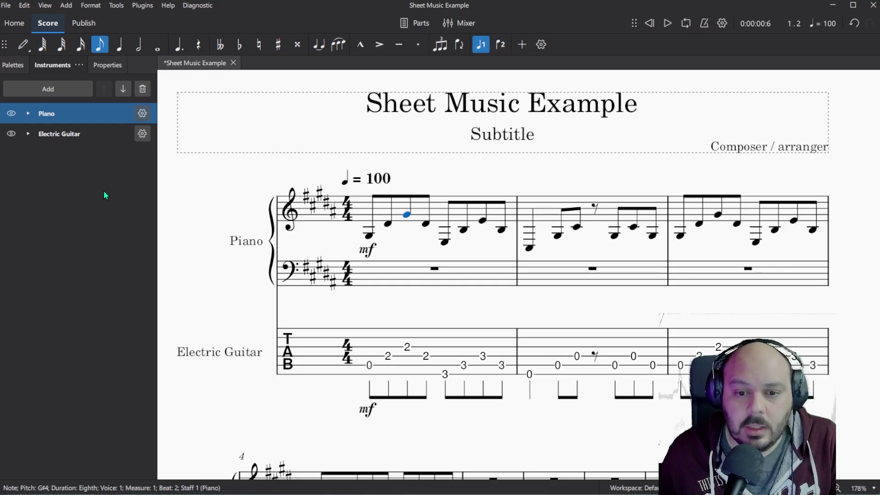
click(567, 297)
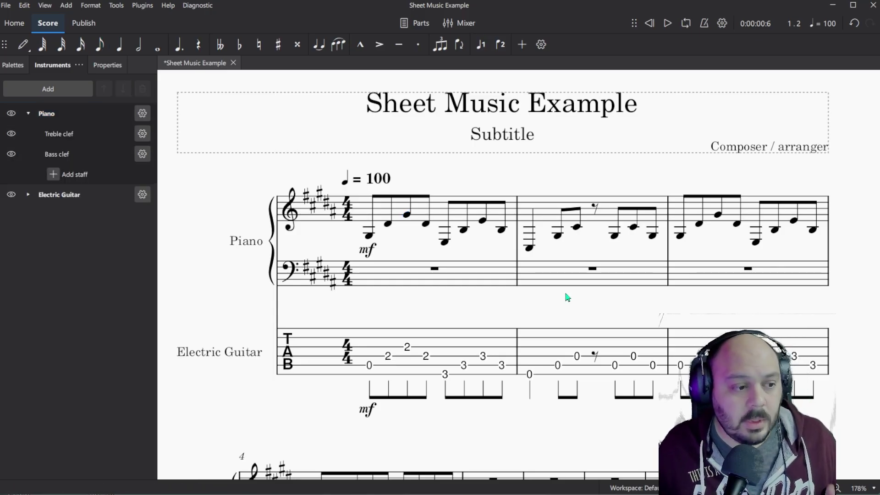